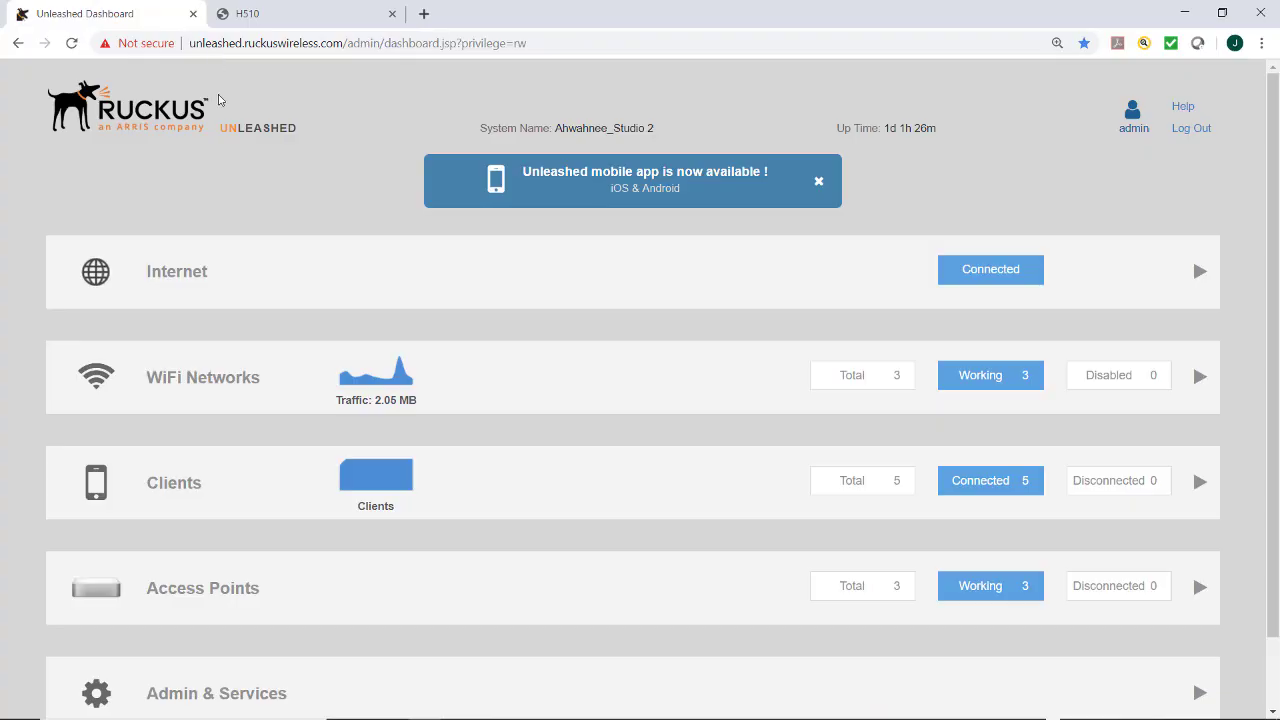
Find the H510 Foundry Guest access point in the access point list and open it for editing
click(190, 592)
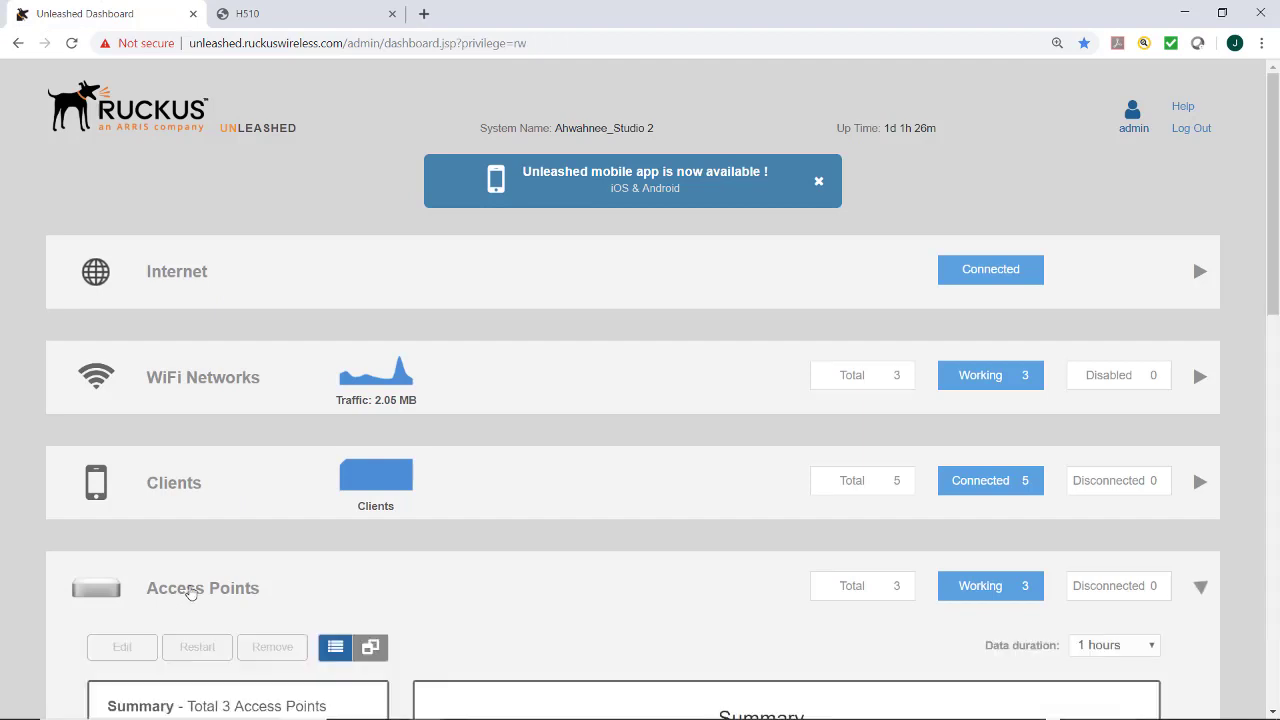
scroll(195, 588, down, 5)
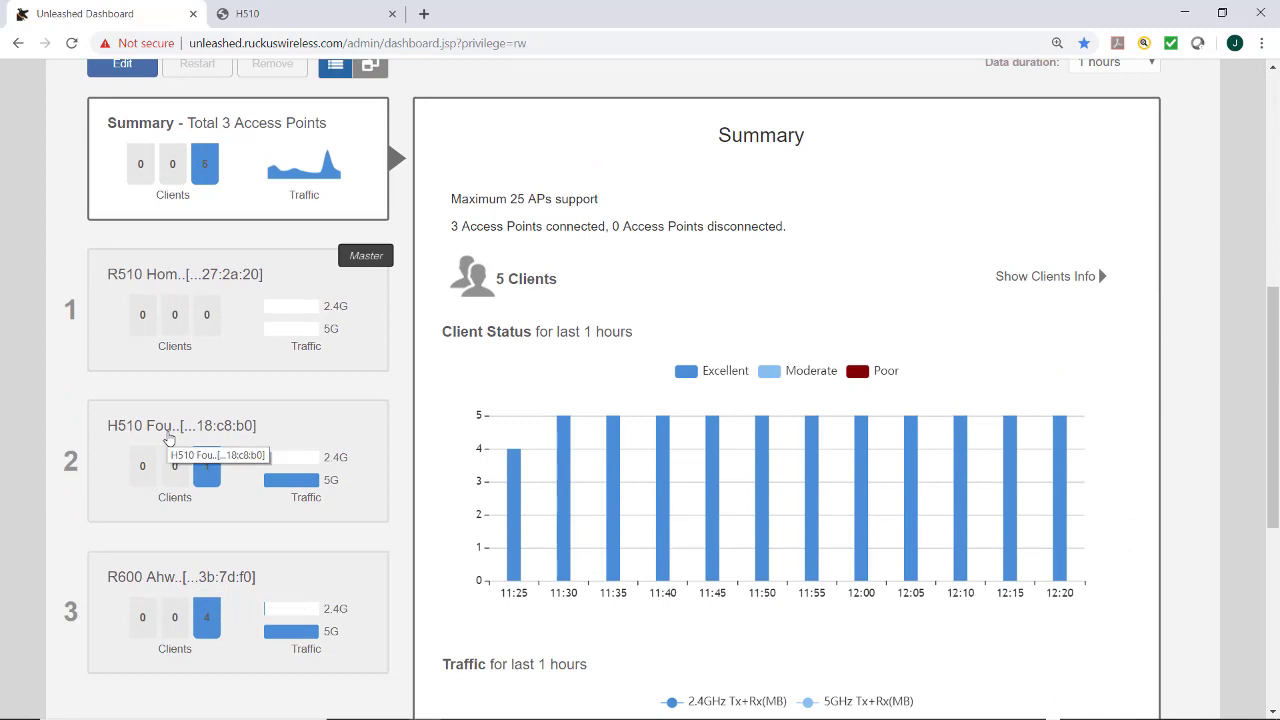
drag(166, 437, 174, 437)
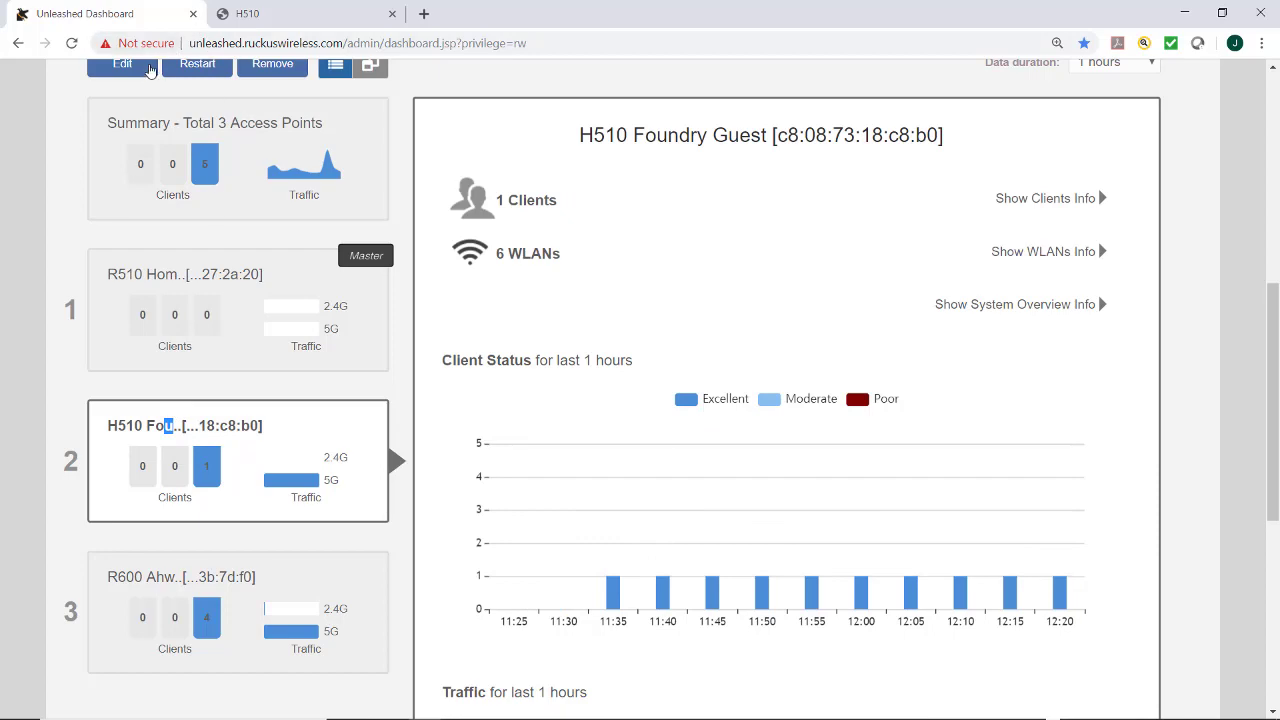
click(150, 70)
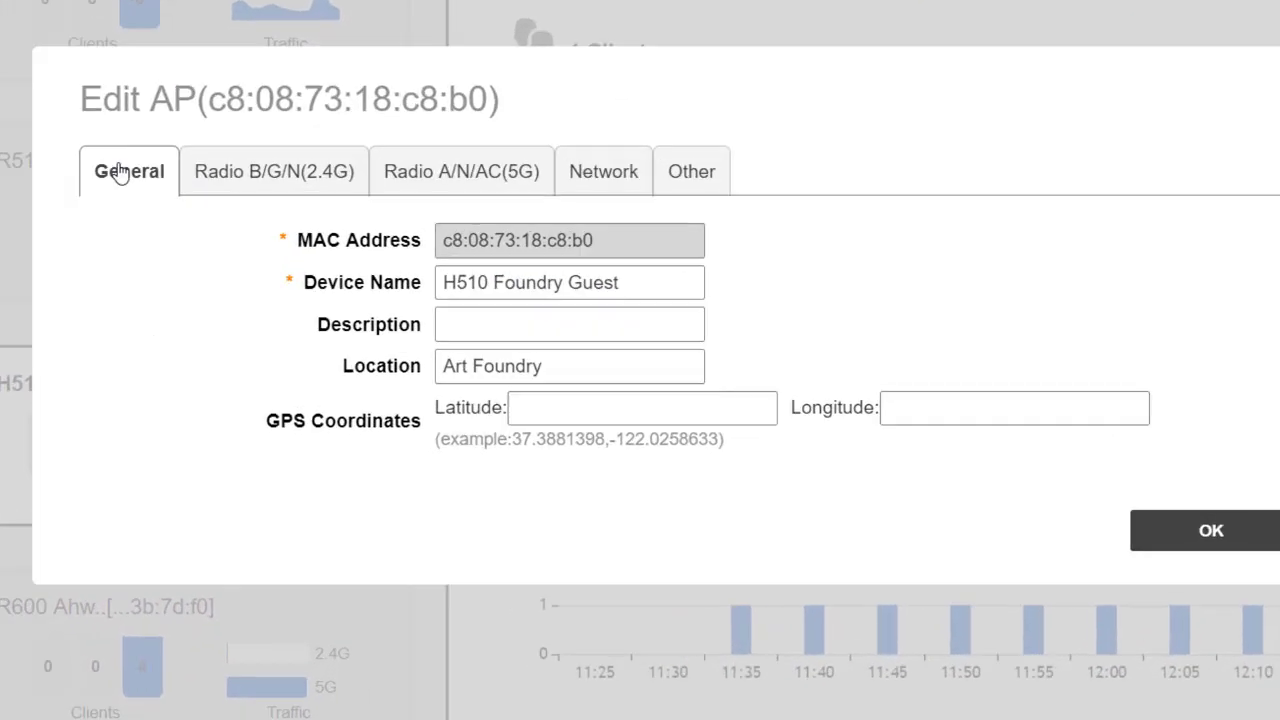
Review the H510's 2.4 GHz radio, 5 GHz radio and IPv4 network settings (192.168.8.127)
click(250, 171)
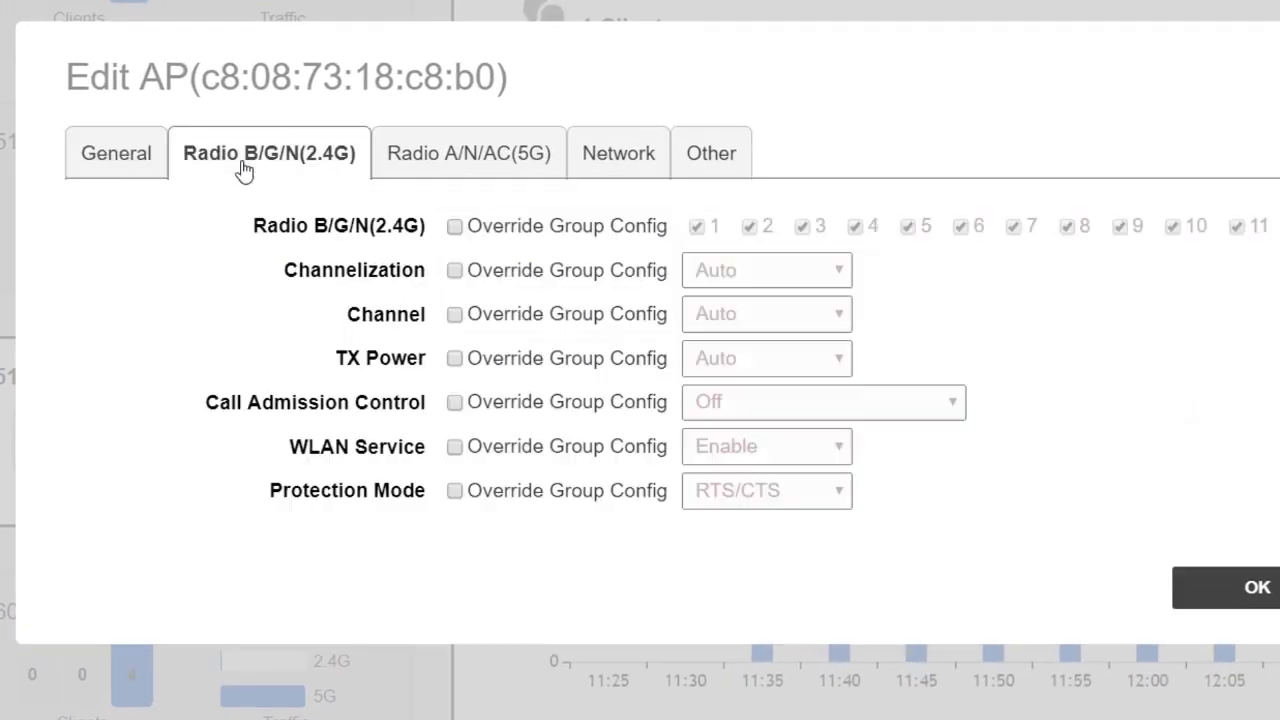
click(428, 160)
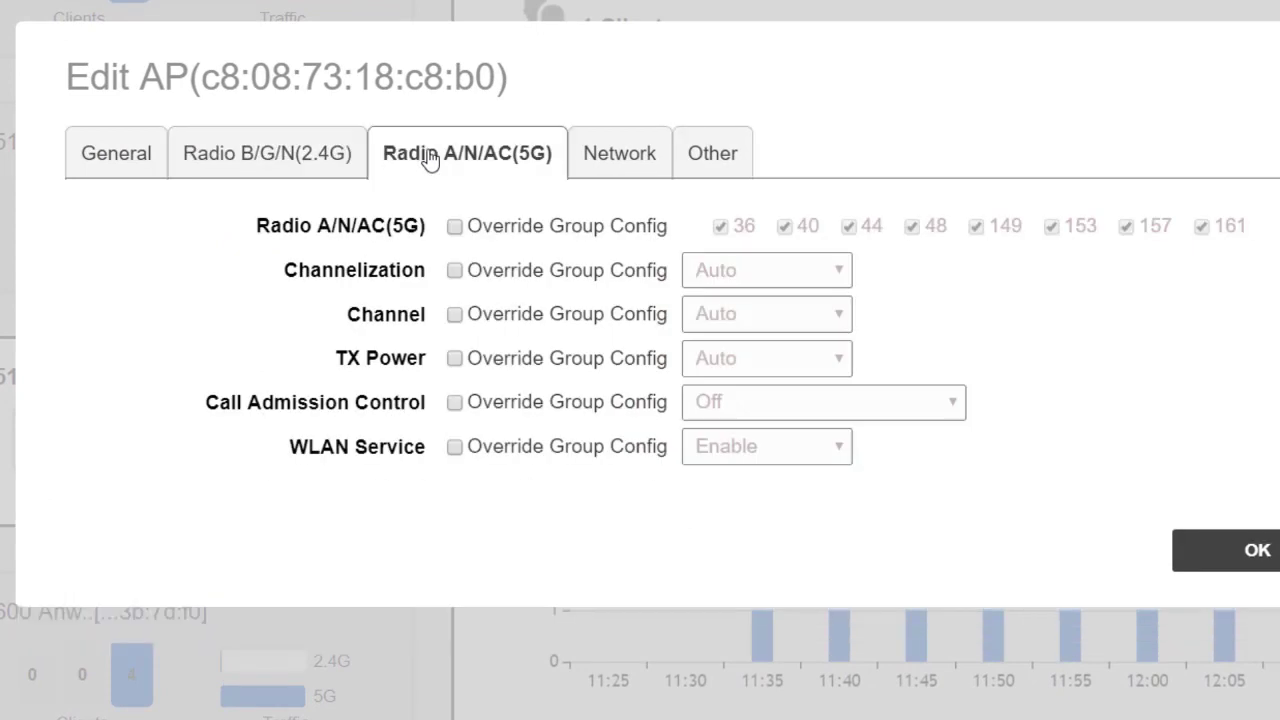
click(612, 162)
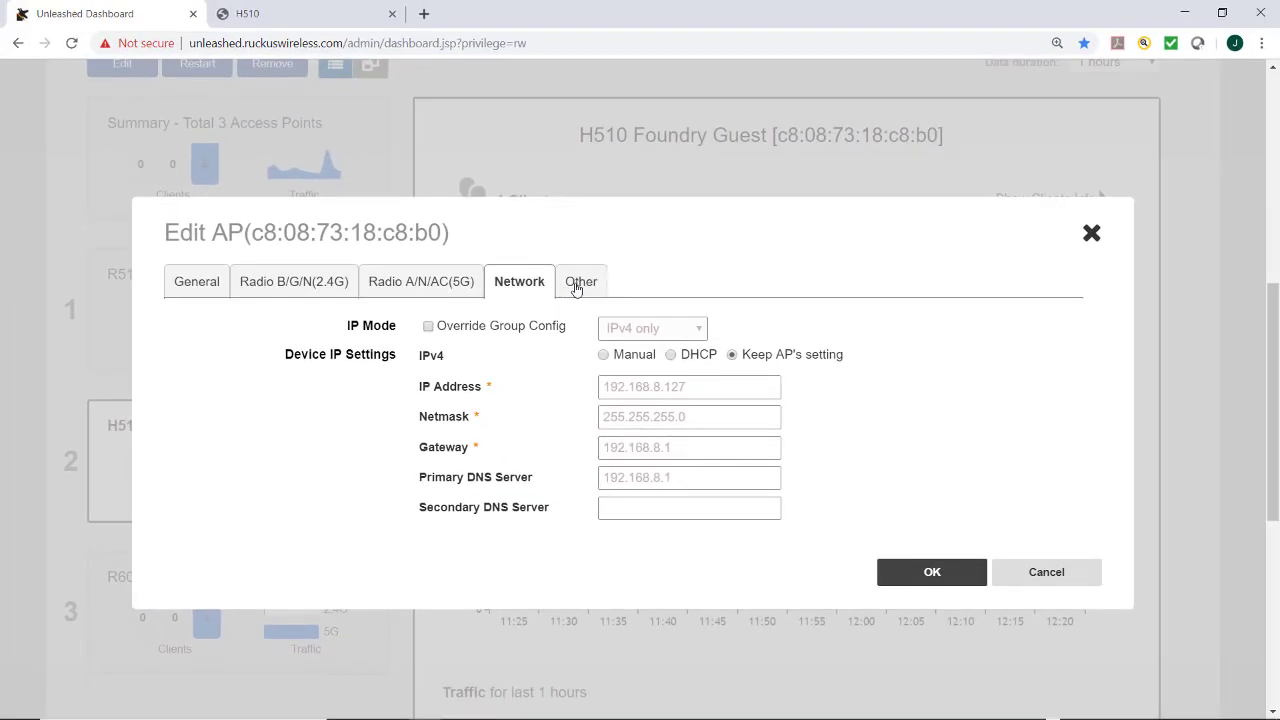
Check the Other tab's LAN1–LAN5 port table: all are Trunk Ports with untag ID 1
click(577, 286)
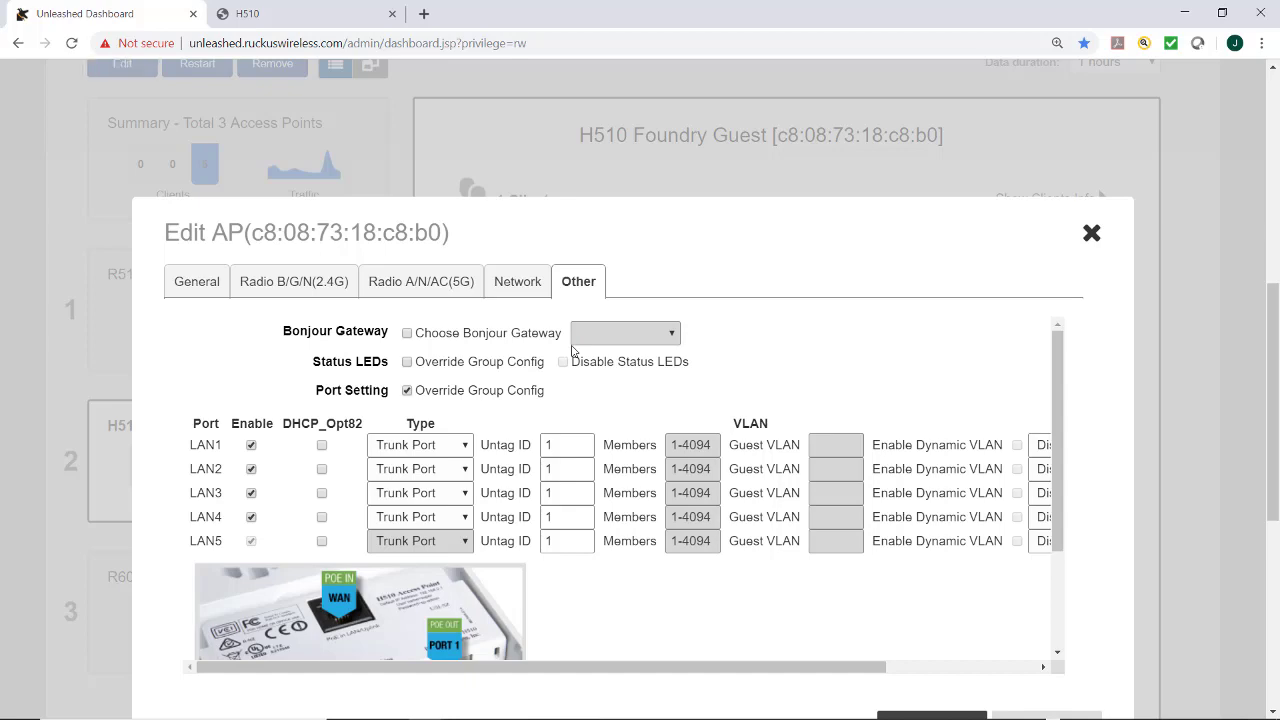
scroll(572, 349, down, 1)
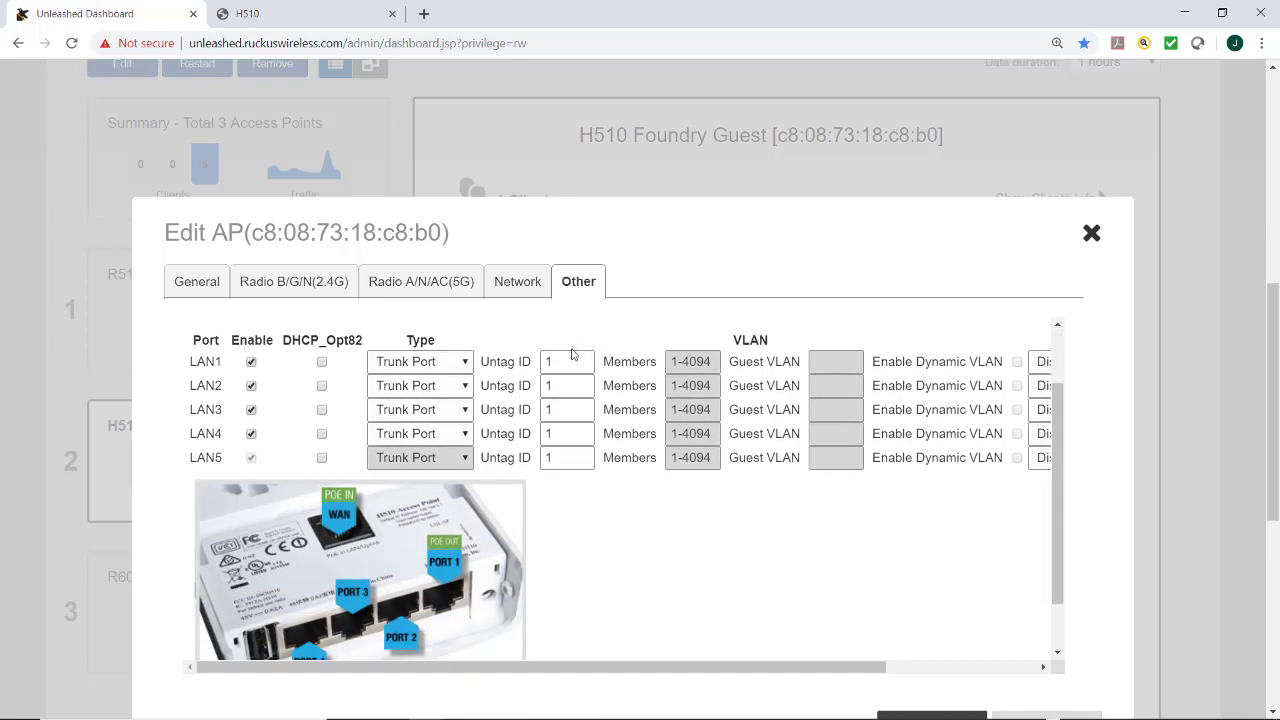
scroll(565, 360, down, 2)
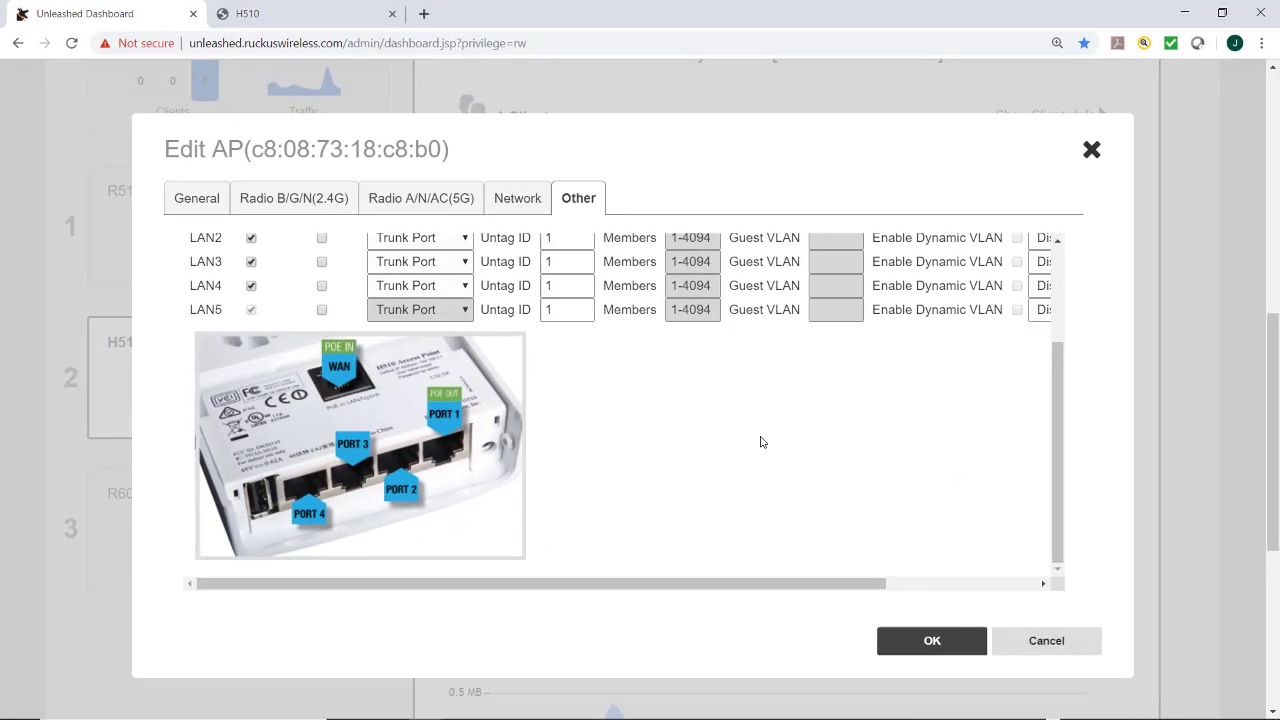
scroll(1093, 404, up, 2)
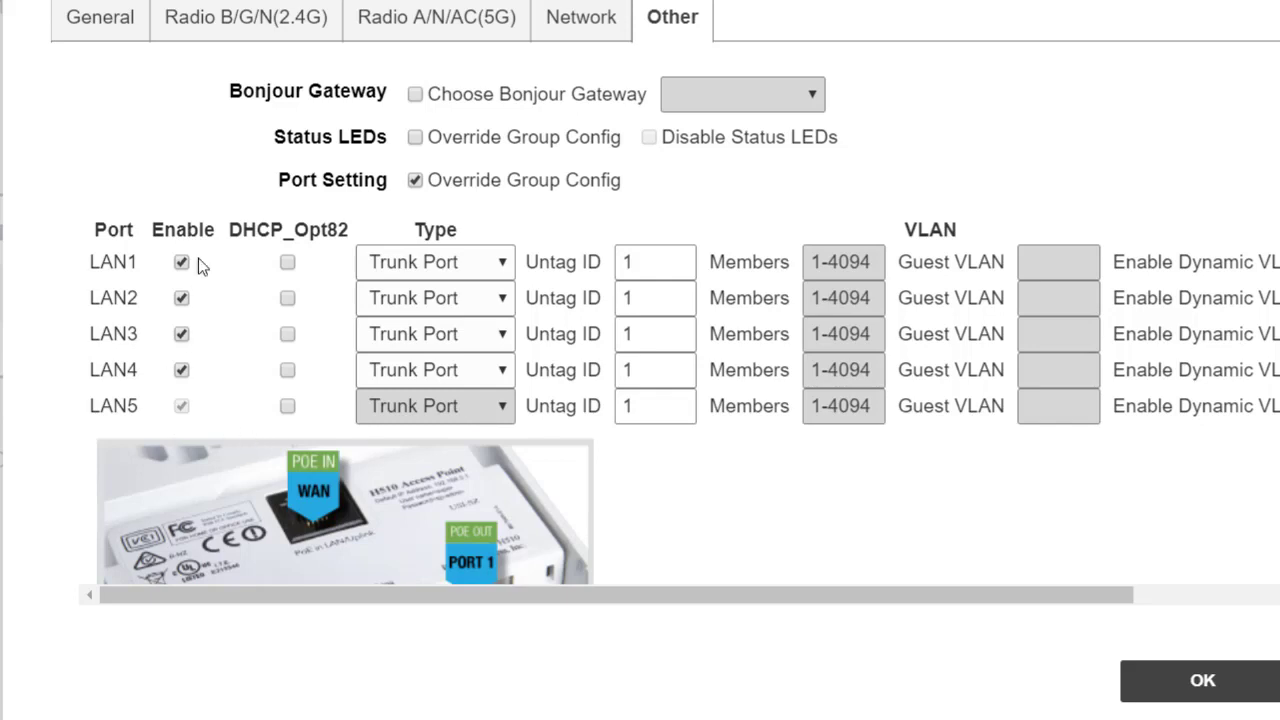
click(491, 268)
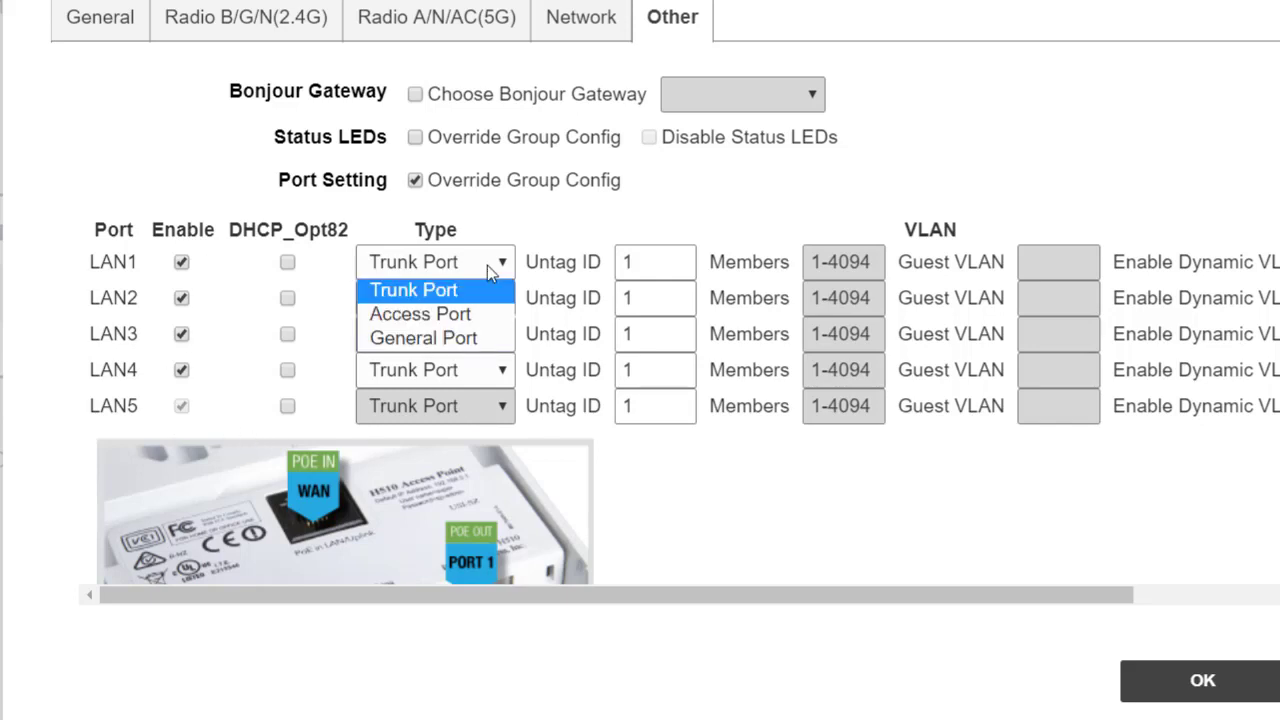
click(489, 270)
click(500, 266)
click(500, 266)
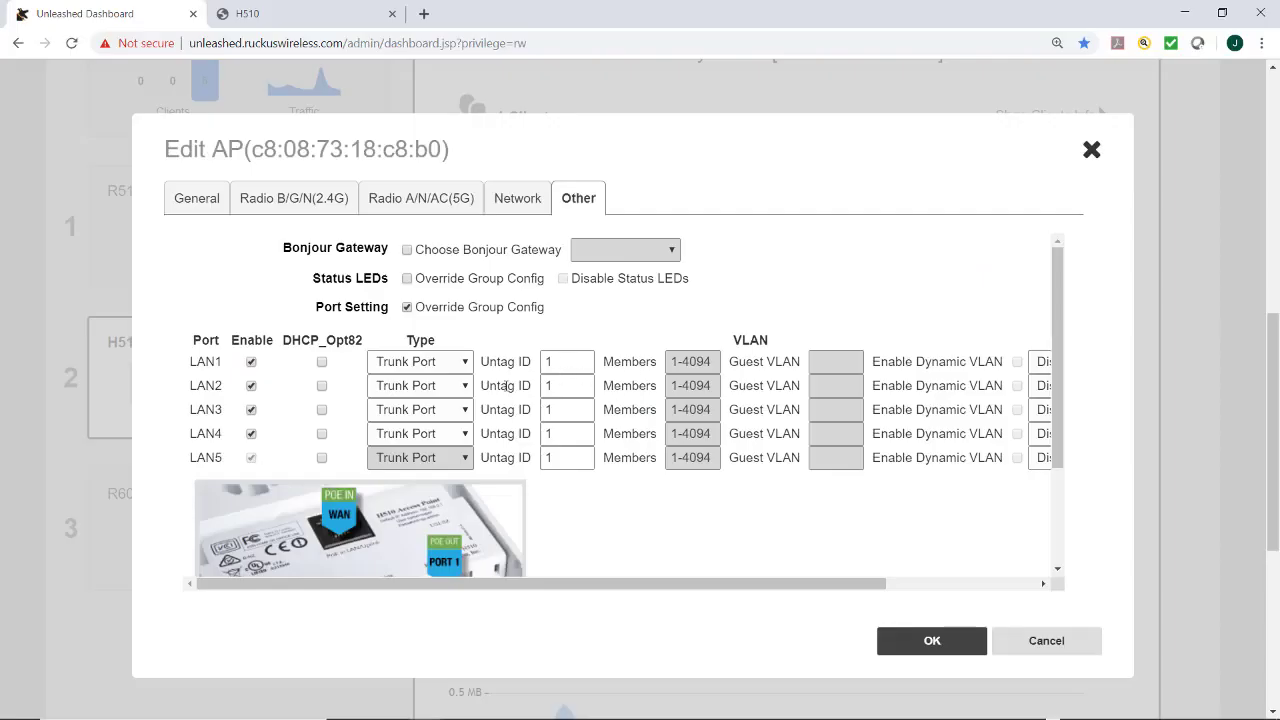
click(465, 364)
click(553, 457)
text(0)
key(BackSpace)
click(464, 436)
click(464, 436)
Make LAN4 an Access Port with untag ID 10, then start changing LAN3's port type
click(465, 436)
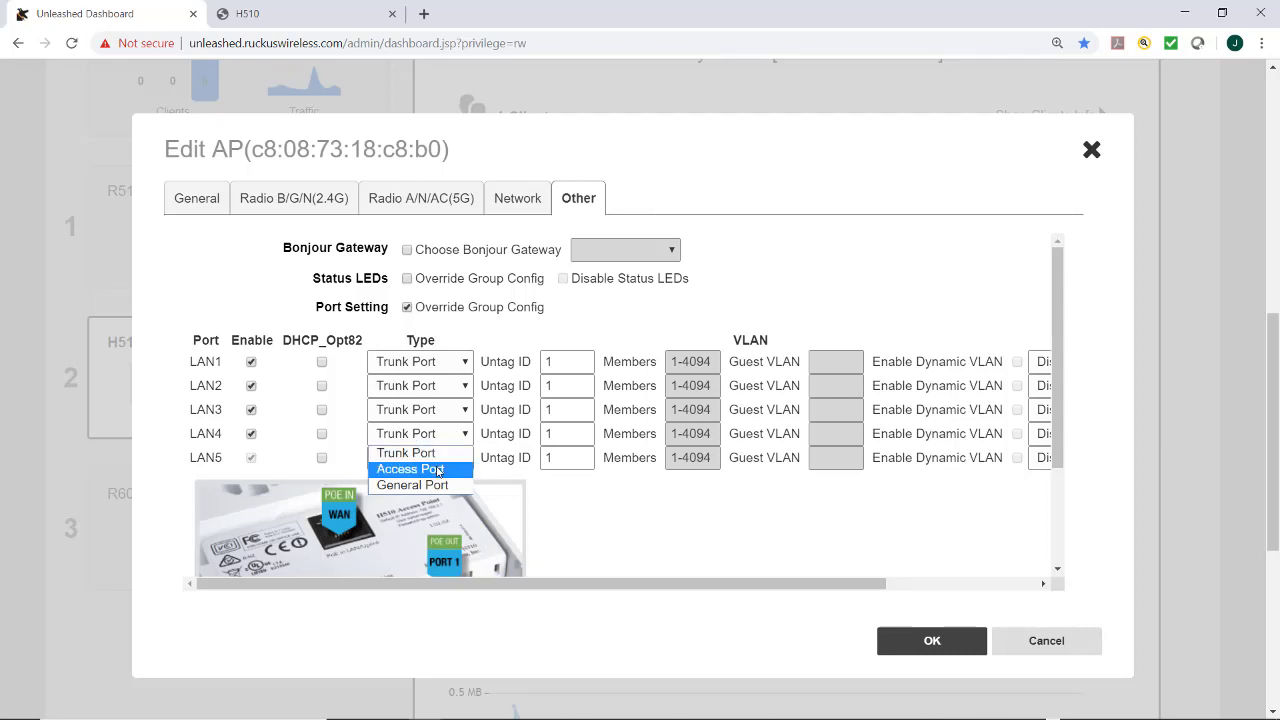
click(439, 469)
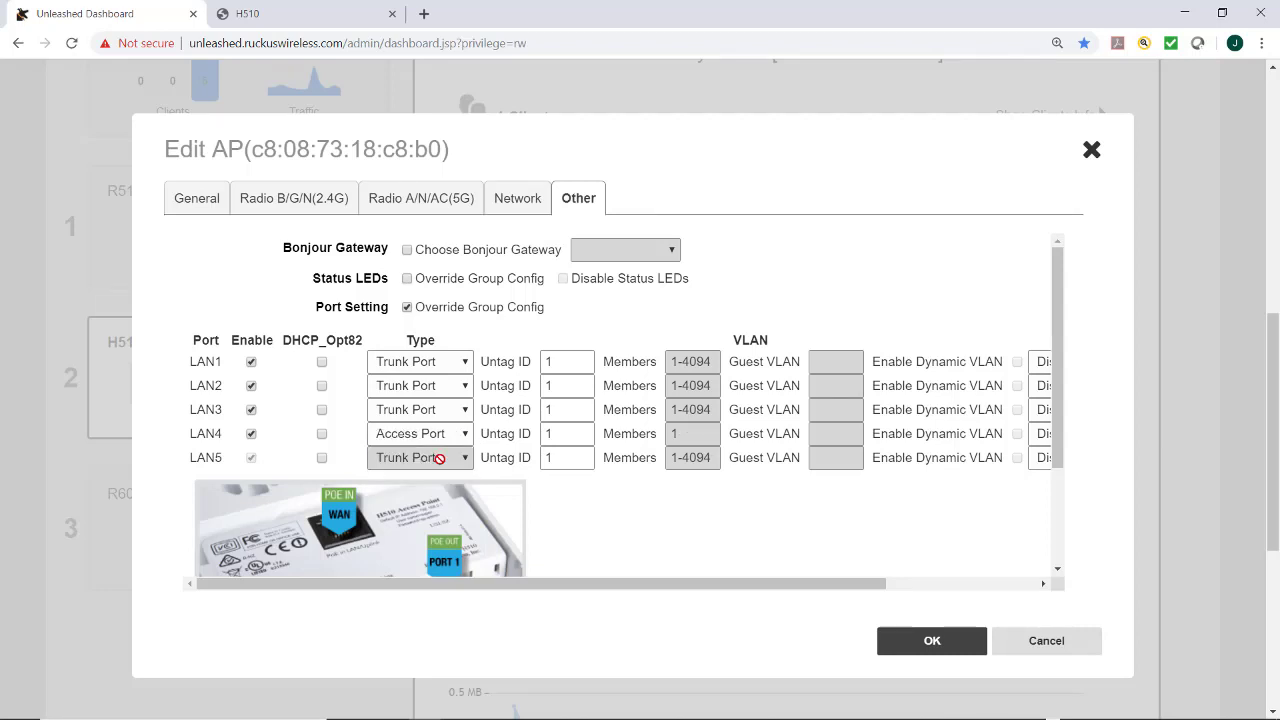
click(570, 433)
text(0)
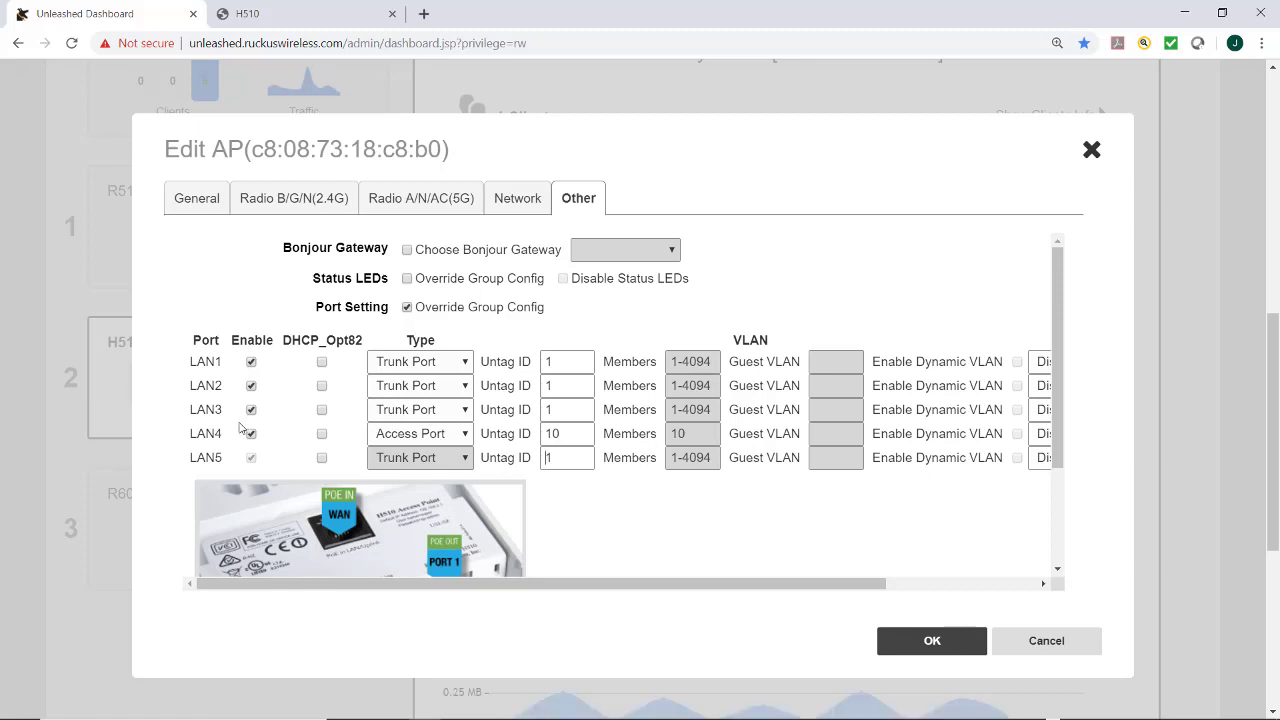
click(463, 410)
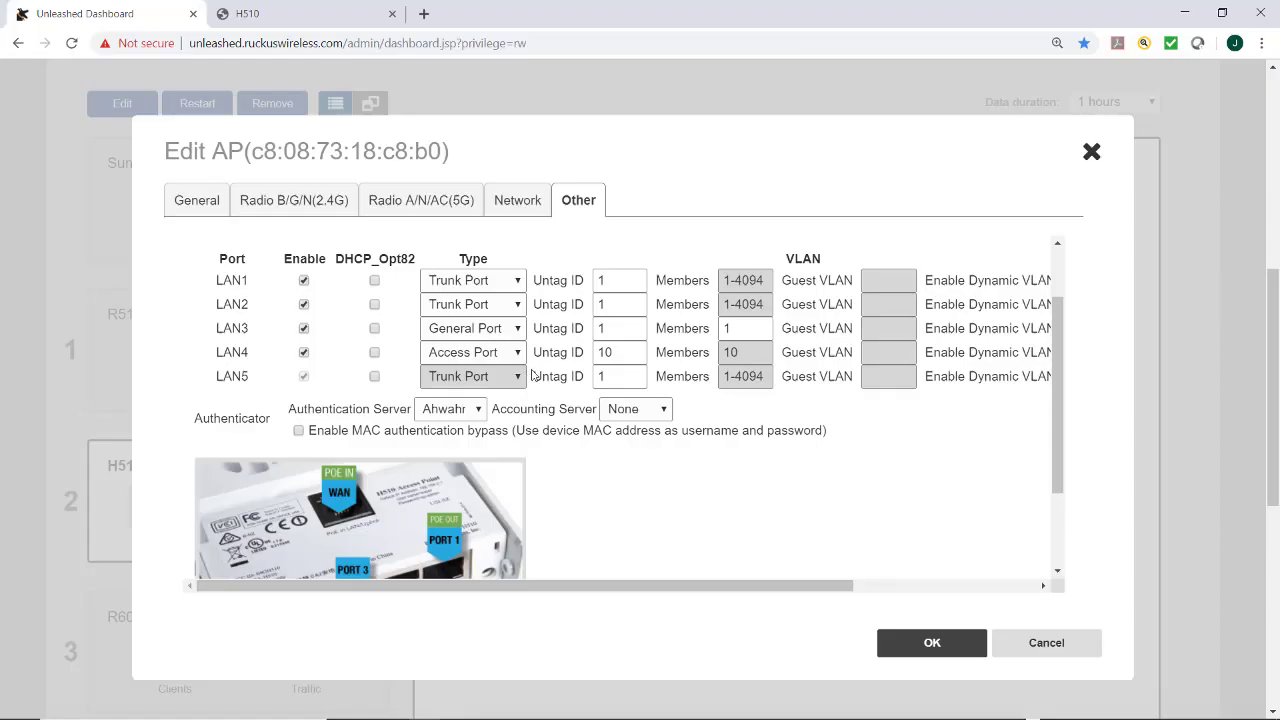
Keep LAN3 as a General Port with untag ID 20 and members 1,10,20
click(516, 330)
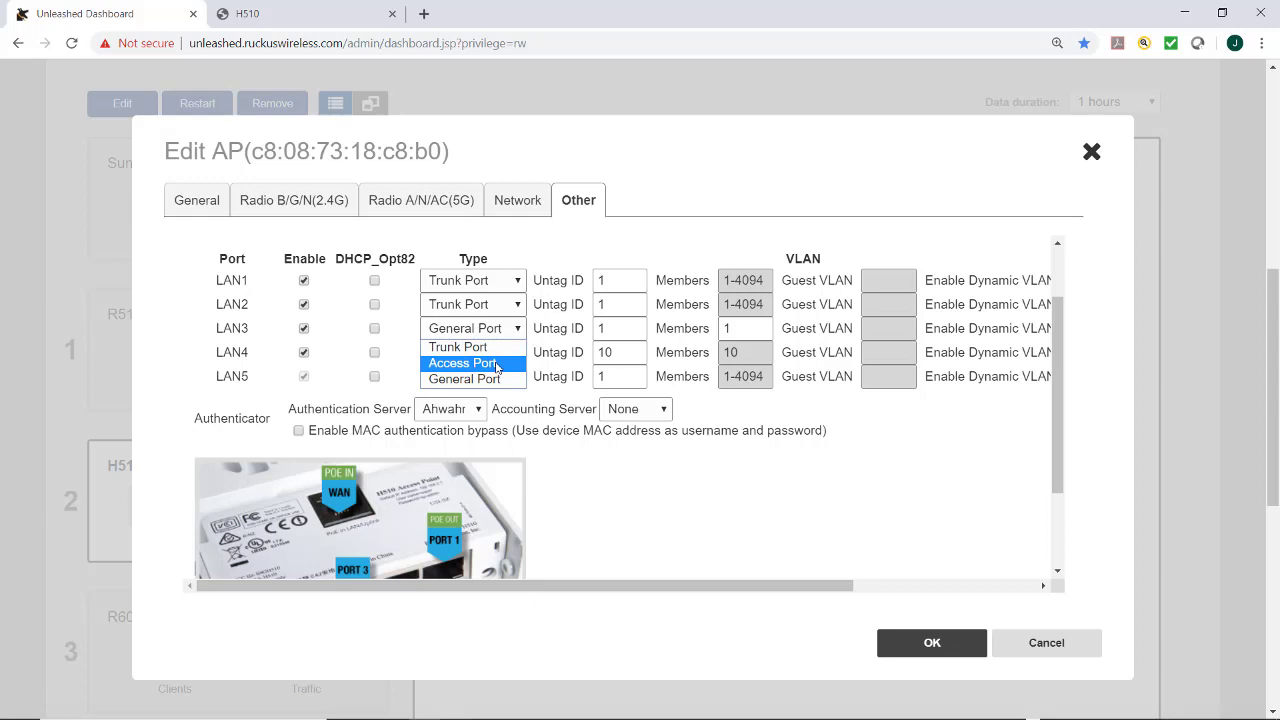
click(497, 364)
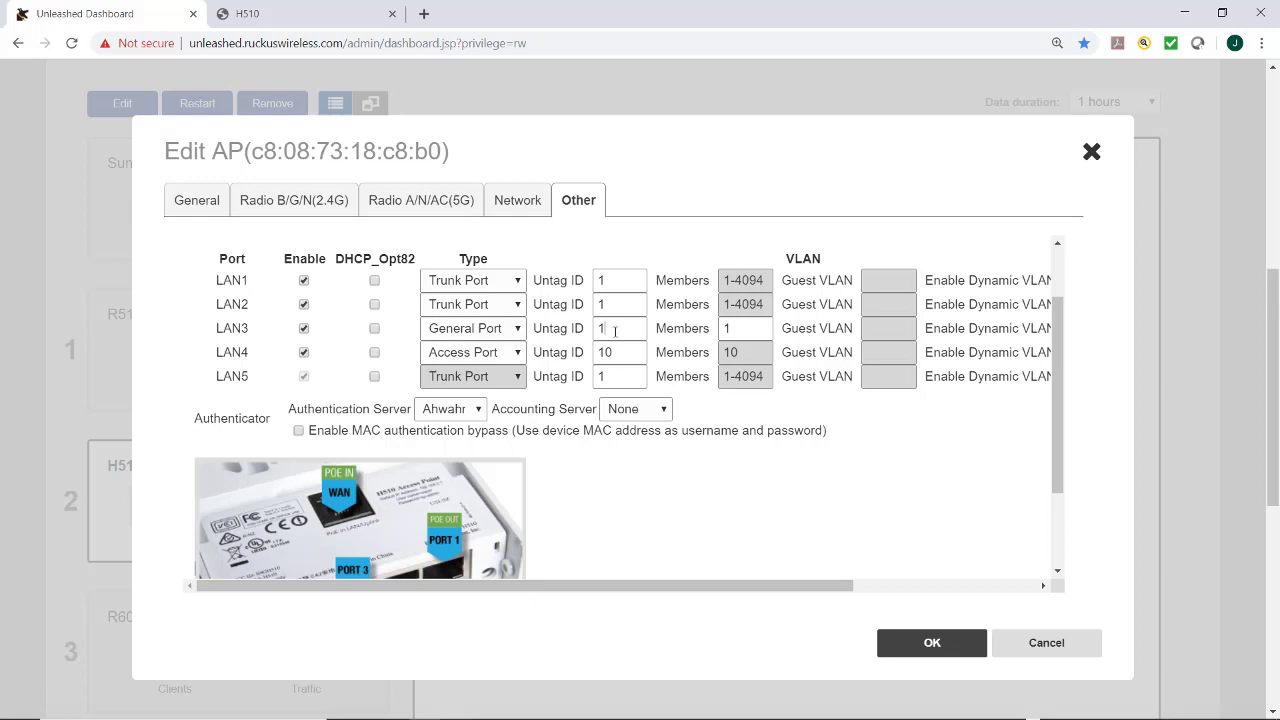
key(BackSpace)
text(20)
key(Tab)
click(742, 328)
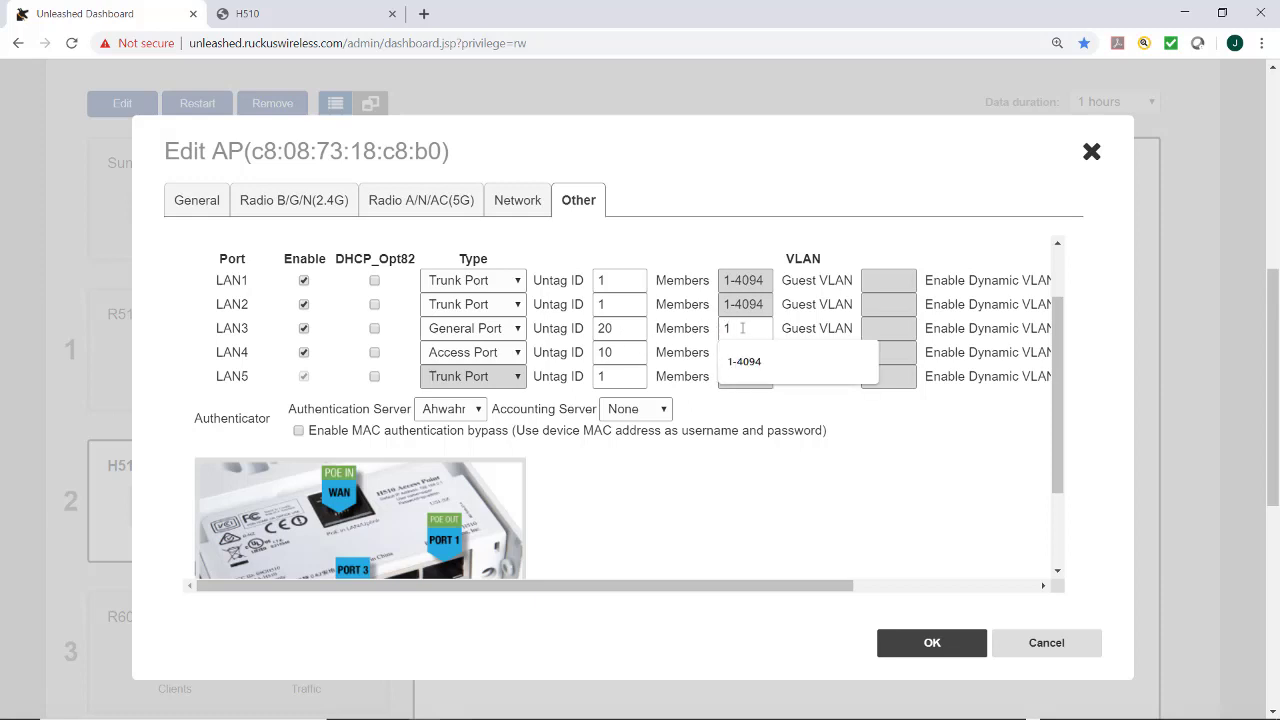
text(,)
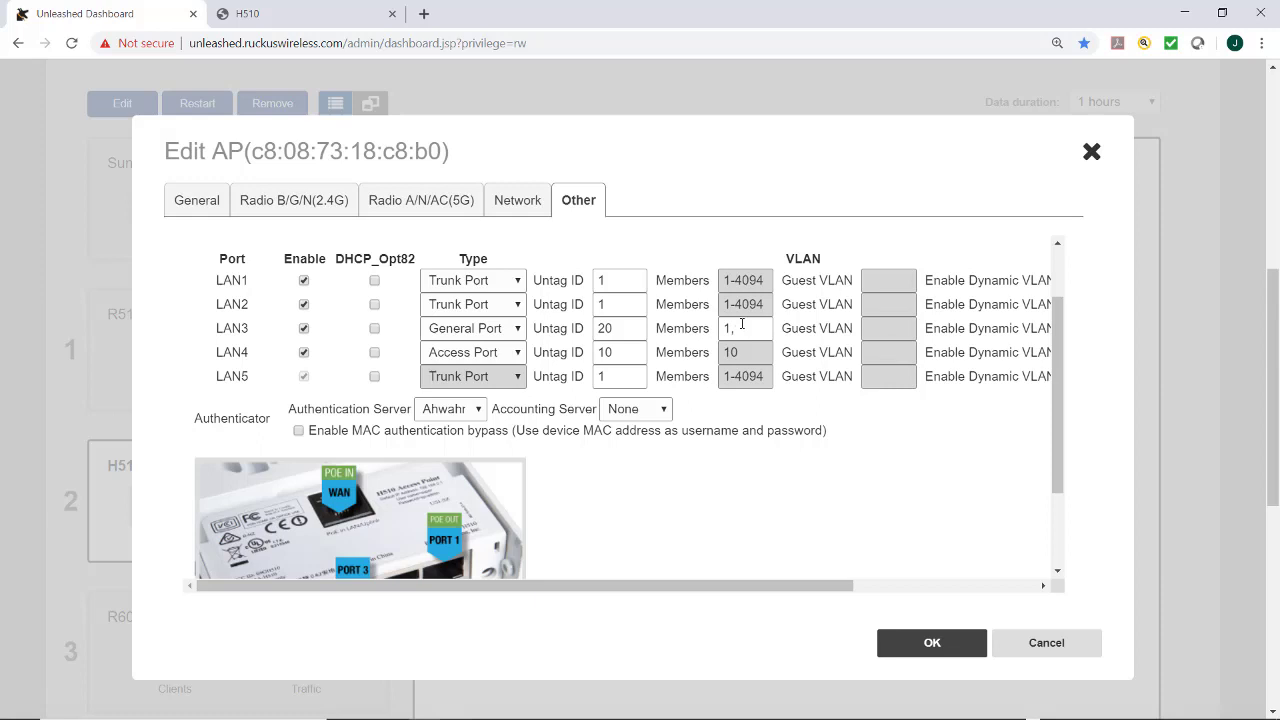
text(10)
text(,1)
text(0)
key(BackSpace)
key(BackSpace)
text(20)
Switch LAN2 to General Port with untag ID 30, ready to edit its members
click(515, 305)
click(492, 355)
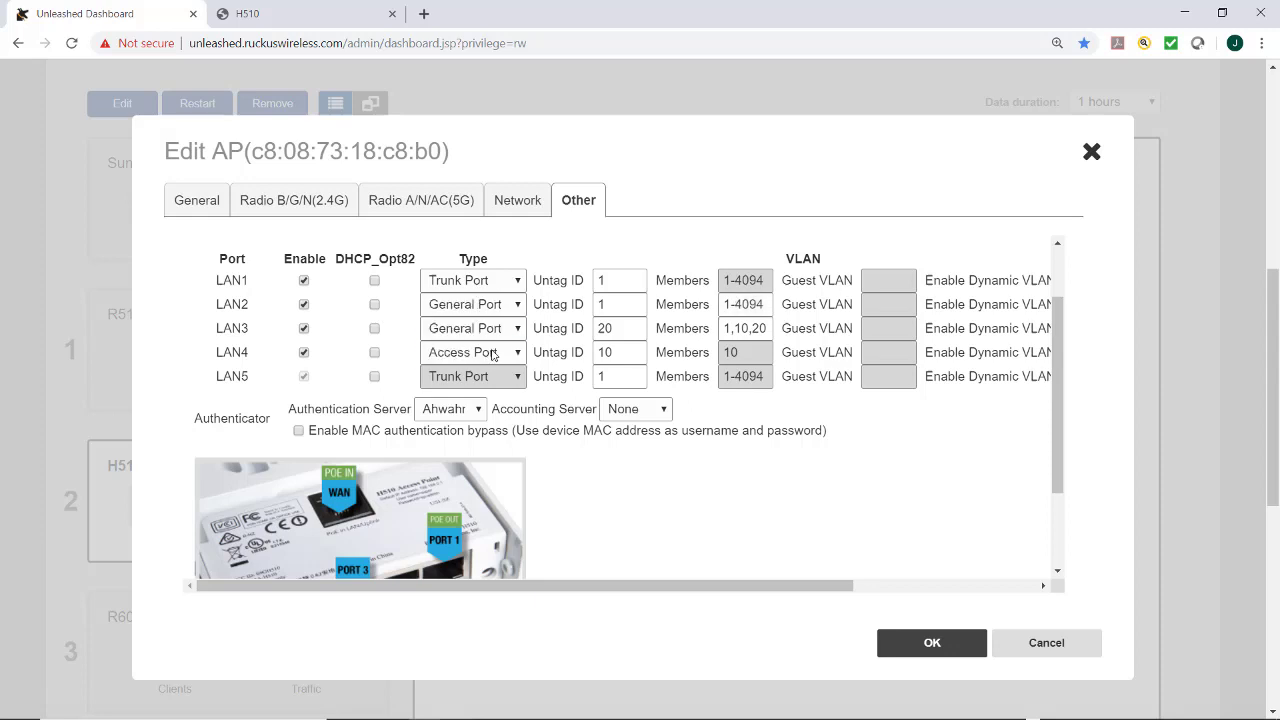
click(611, 304)
key(BackSpace)
text(30)
key(Tab)
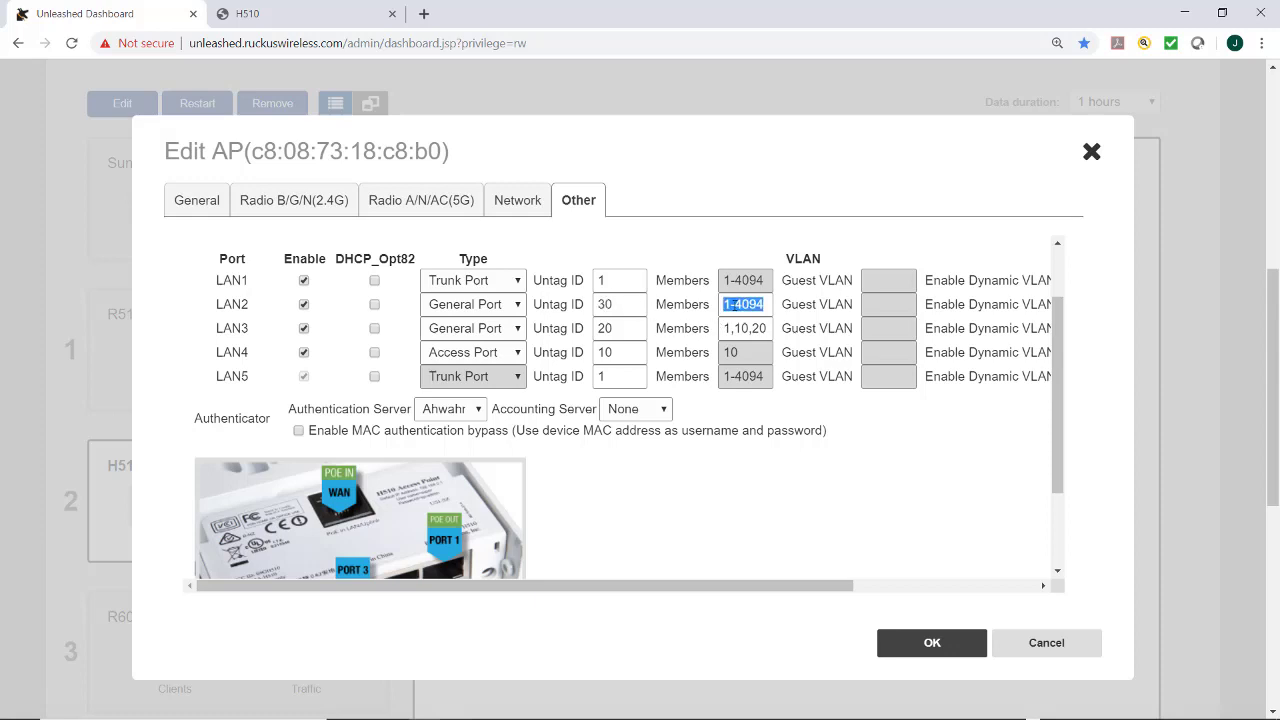
key(End)
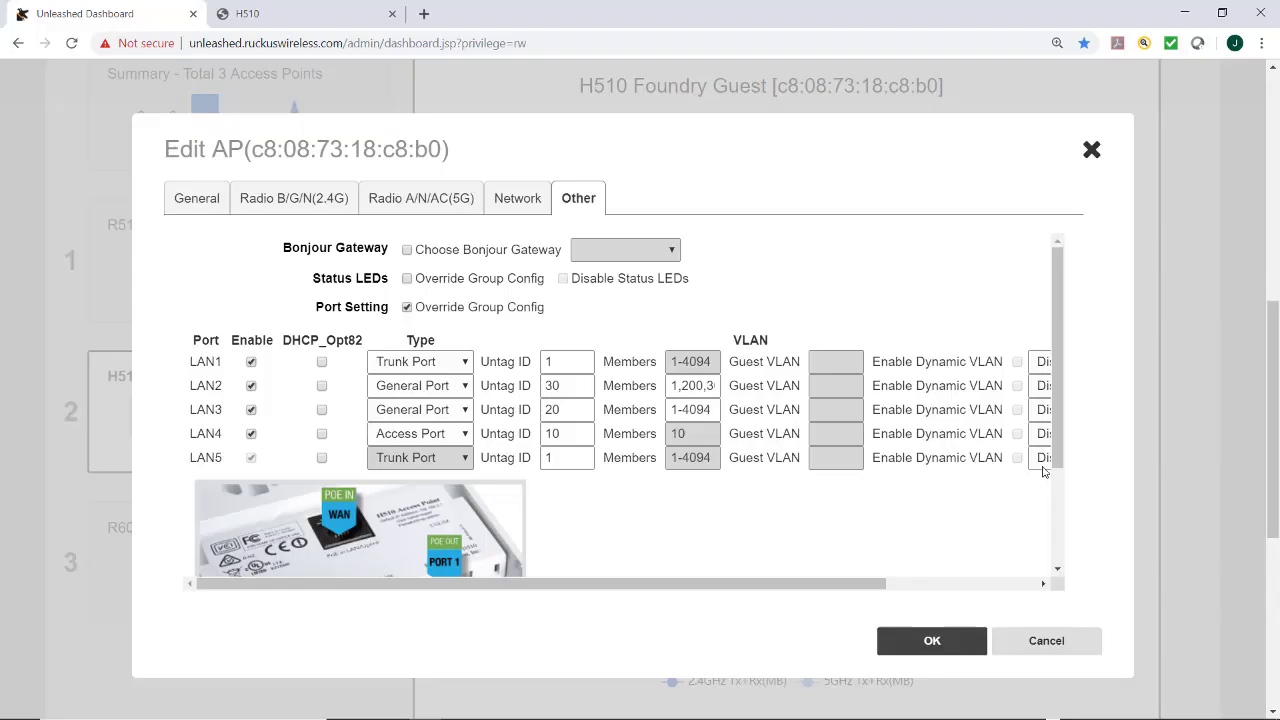
Make LAN1 an Access Port with untag ID 50
click(464, 362)
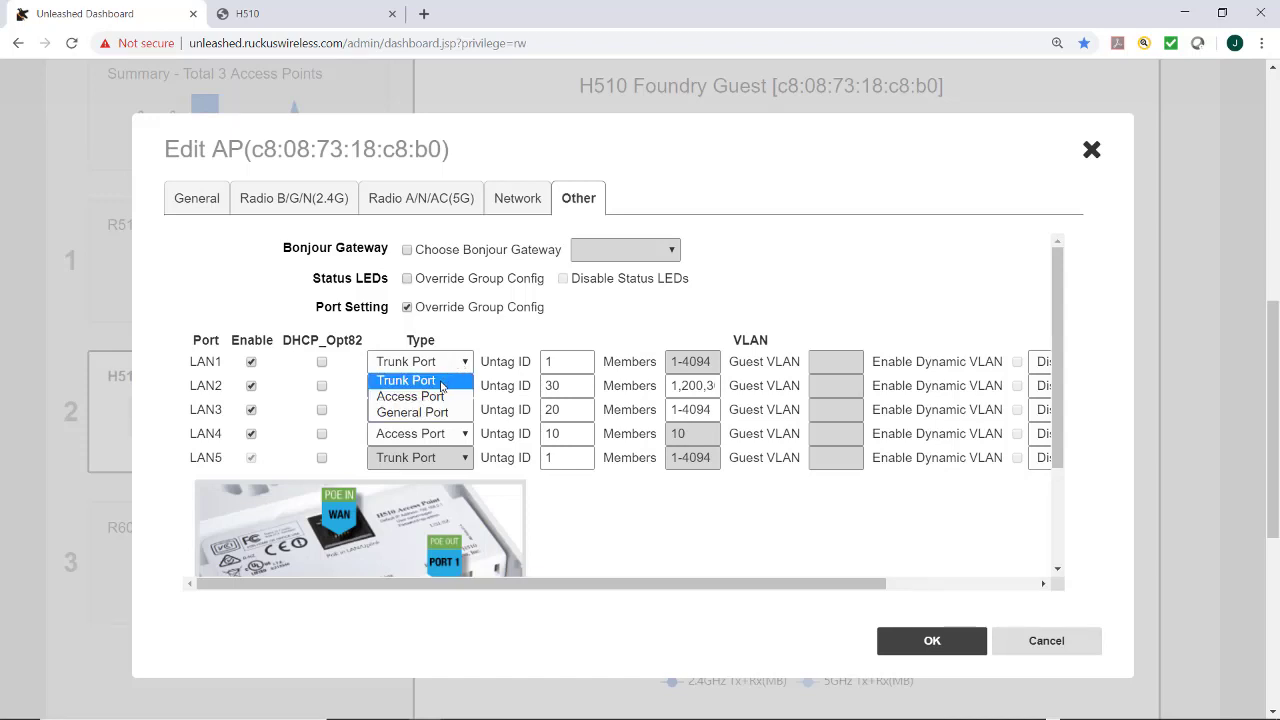
click(433, 397)
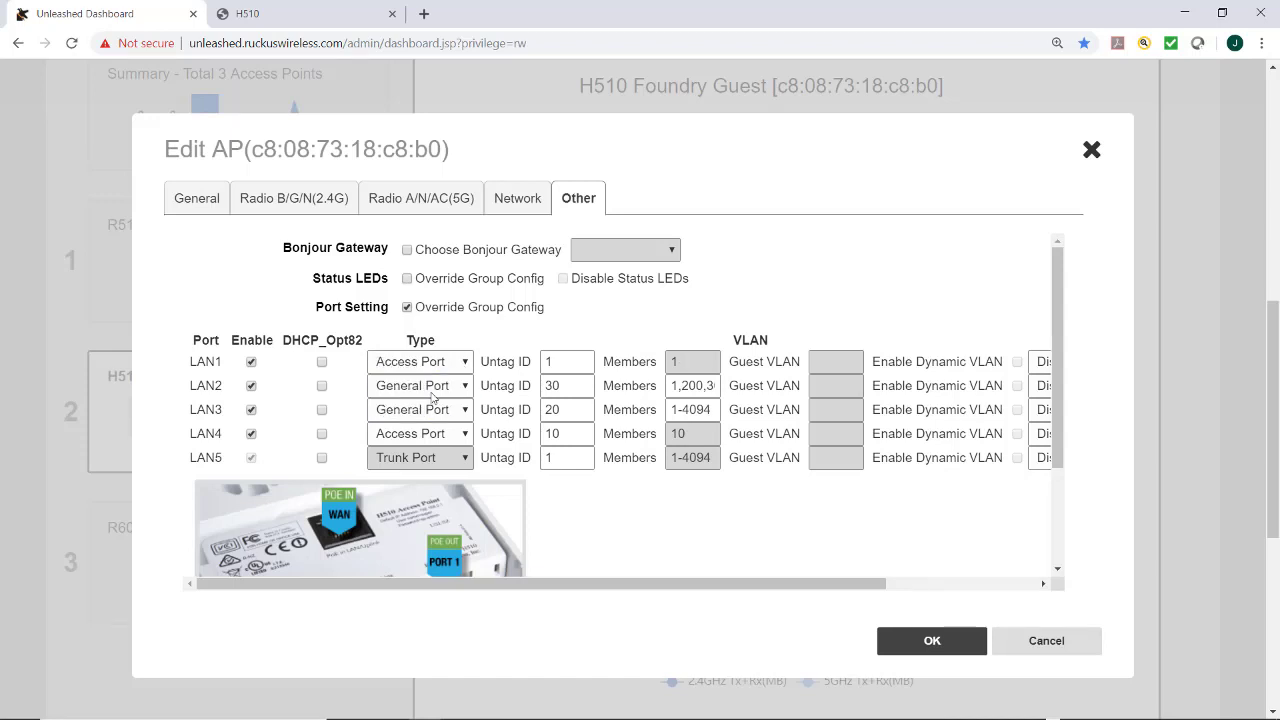
click(567, 360)
text(50)
drag(785, 587, 1005, 592)
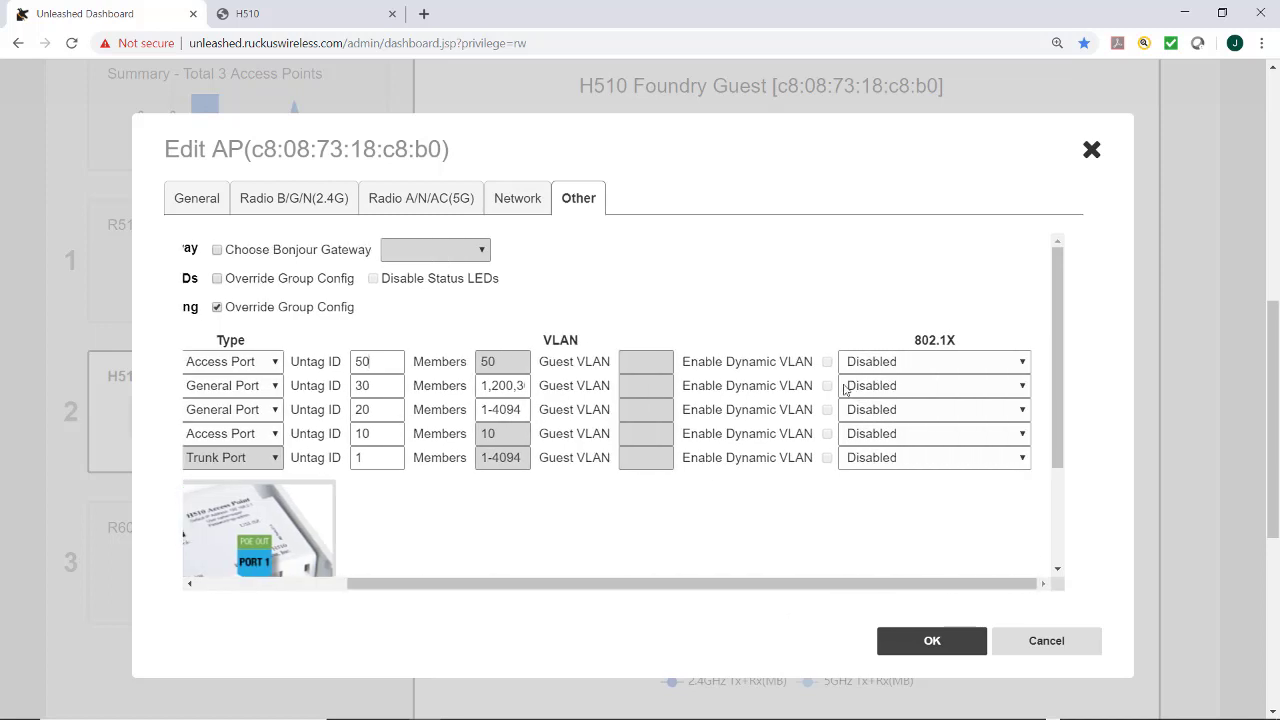
Give LAN1 an 802.1X Authenticator (MAC-Based) role with dynamic VLAN and the Ahwahnee Radius server
click(1022, 362)
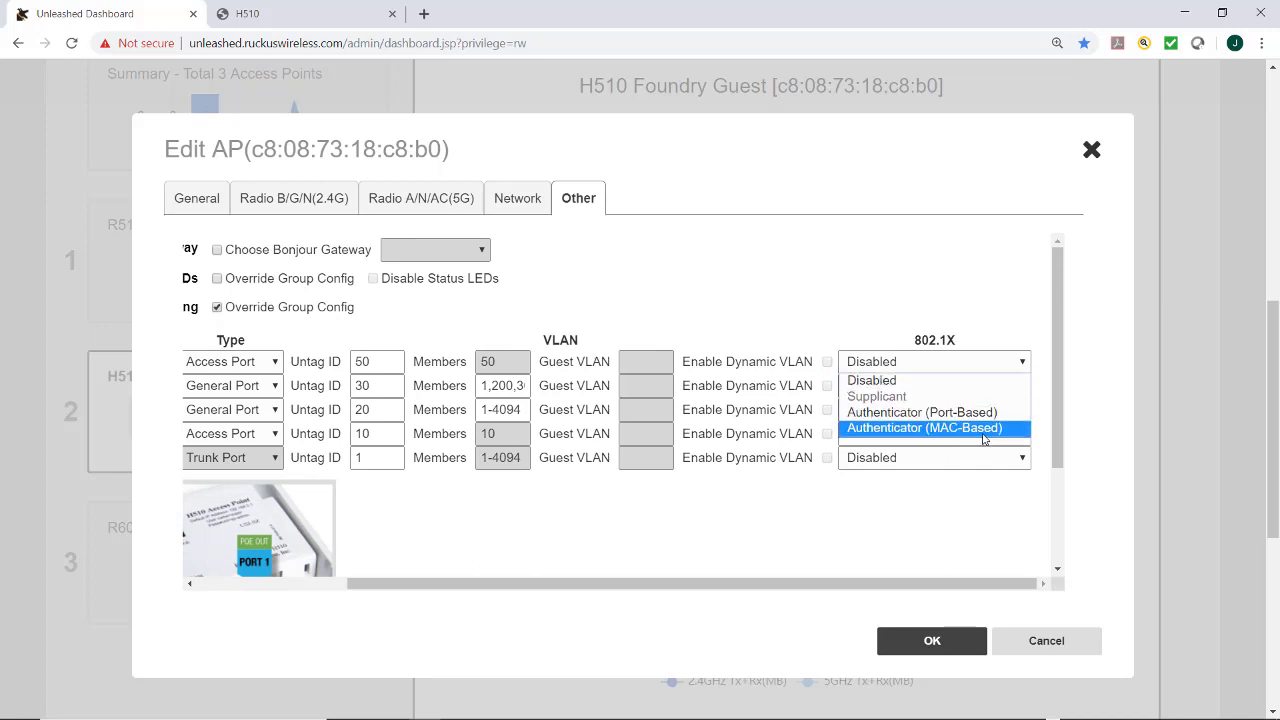
click(980, 428)
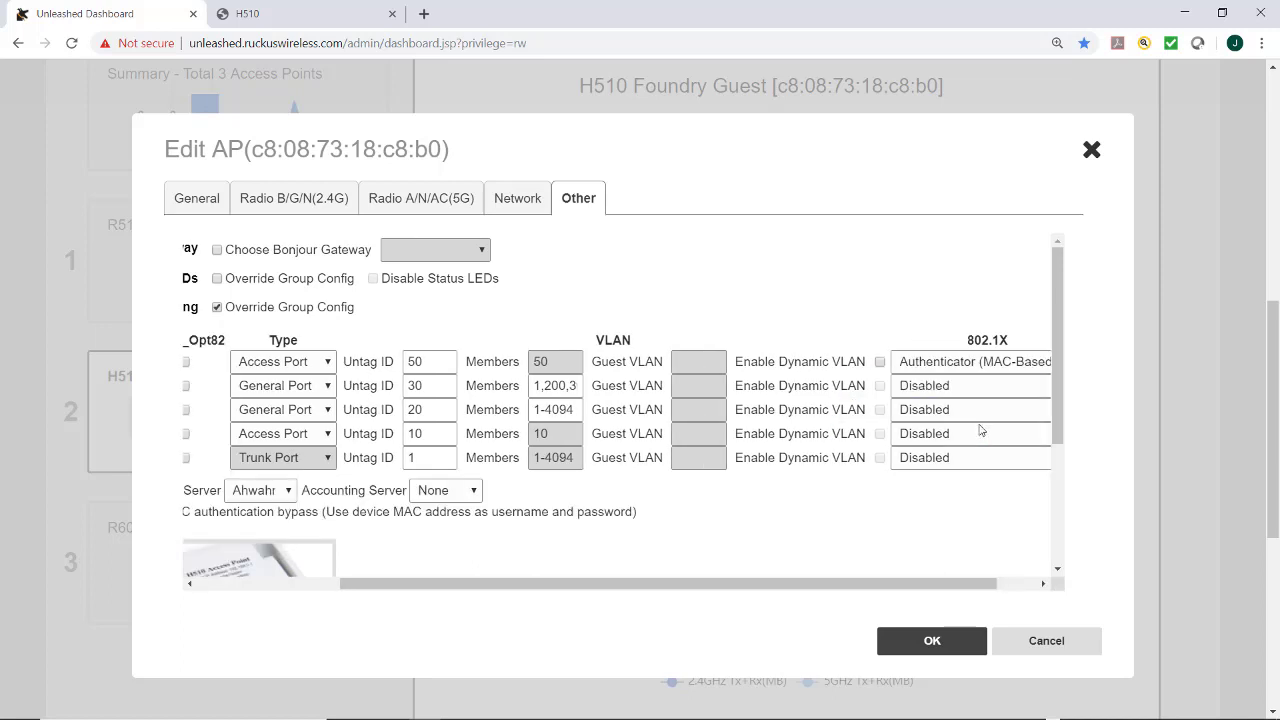
click(880, 362)
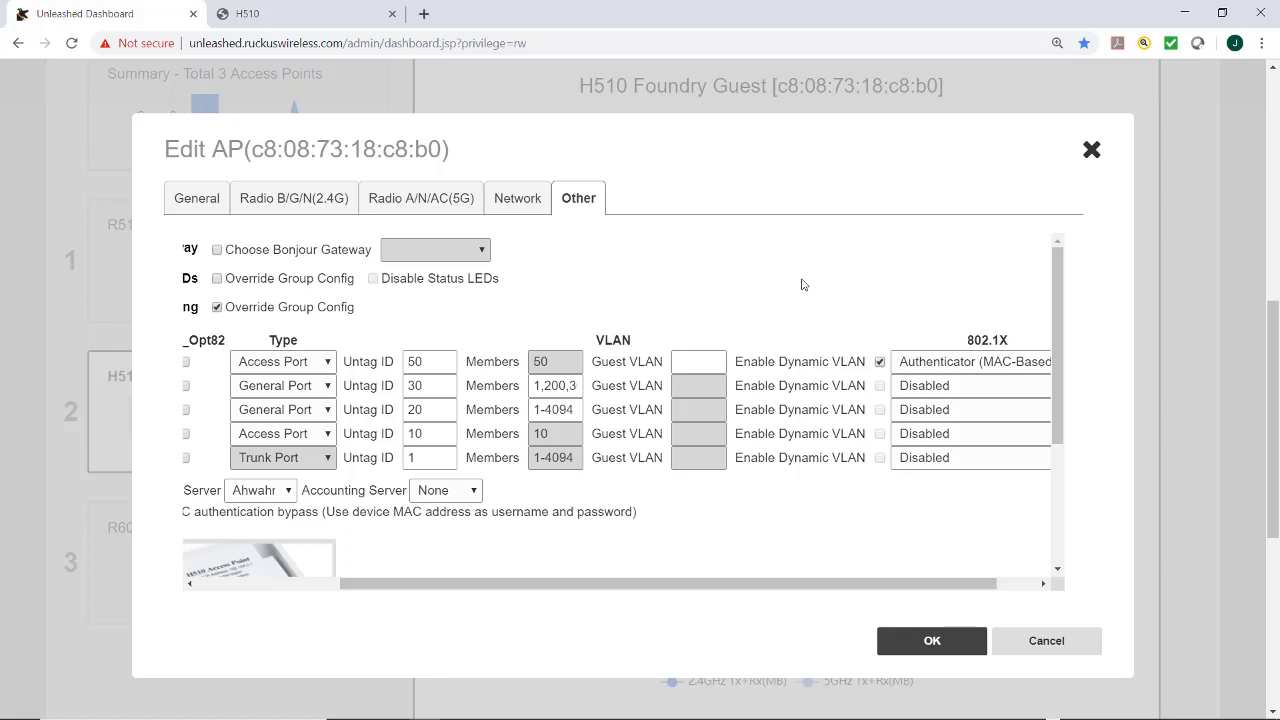
scroll(705, 600, left, 3)
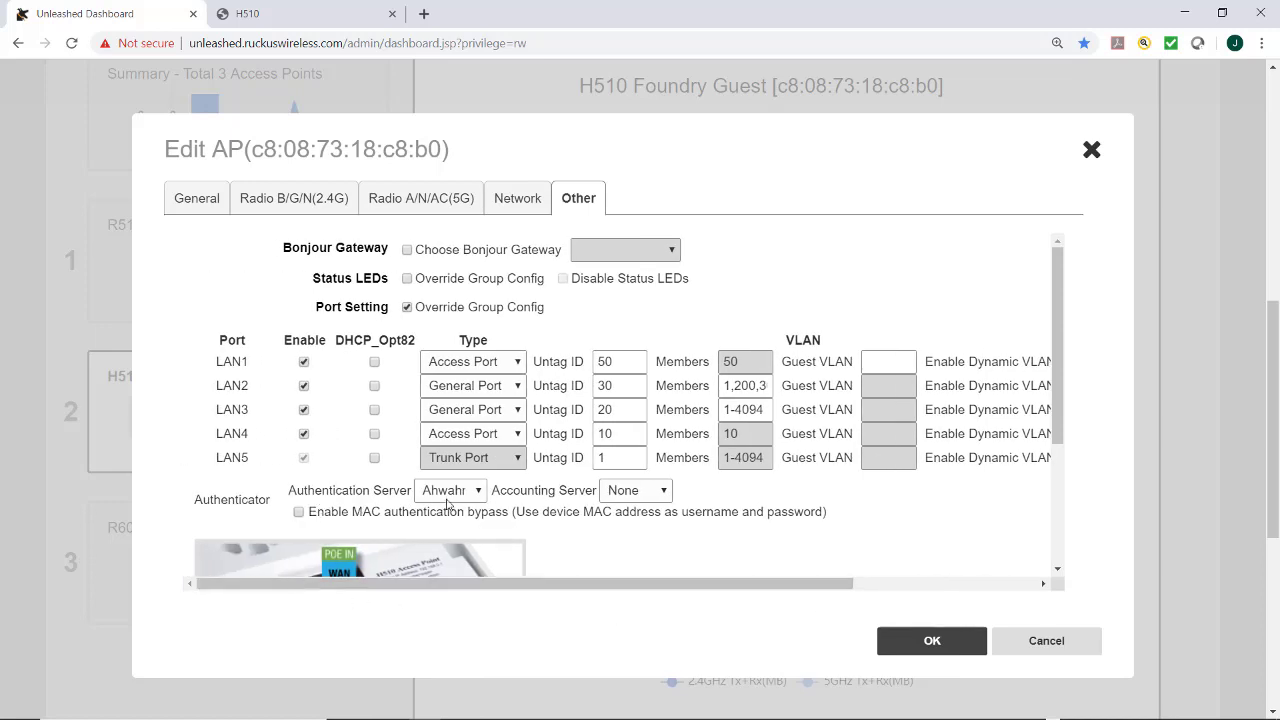
click(477, 492)
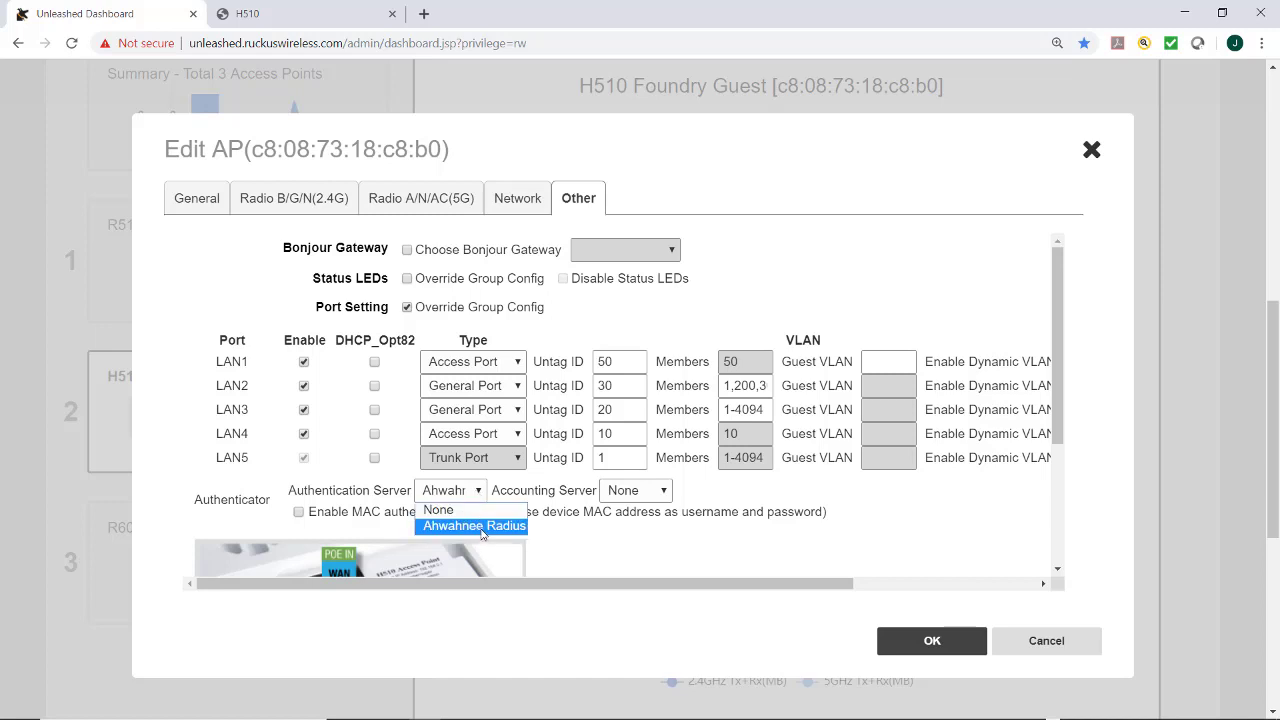
click(626, 543)
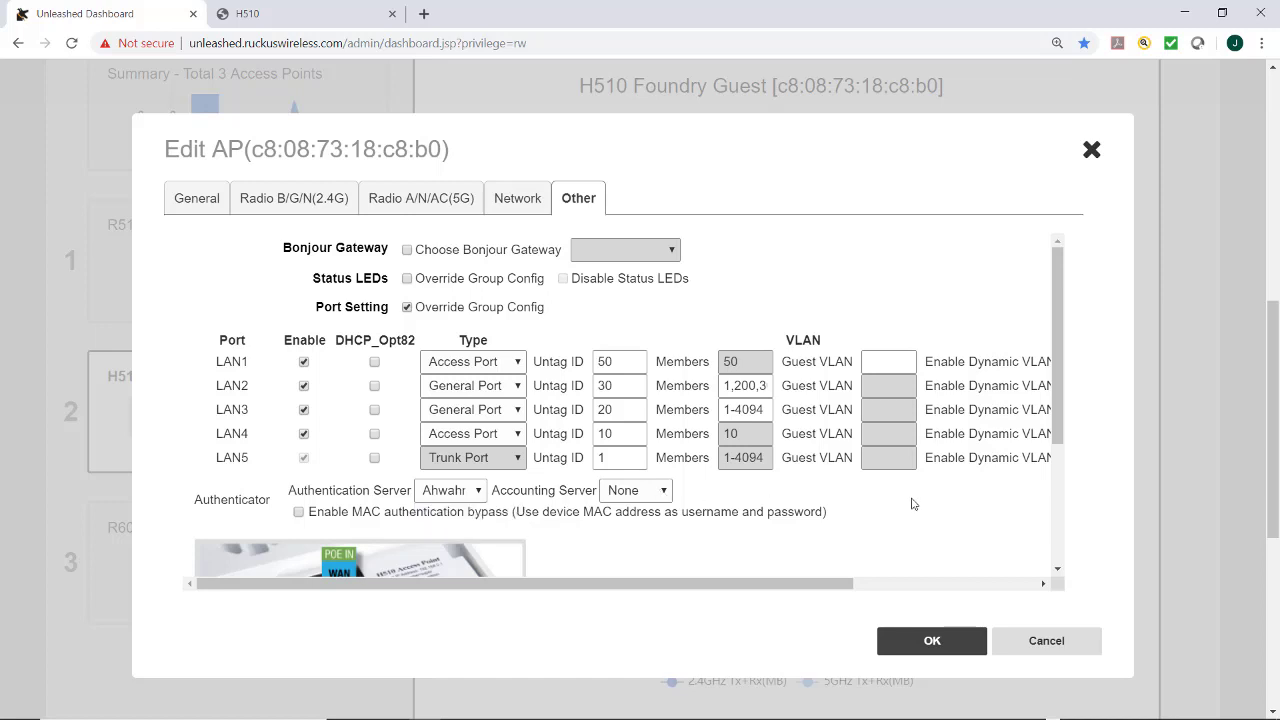
scroll(916, 506, down, 2)
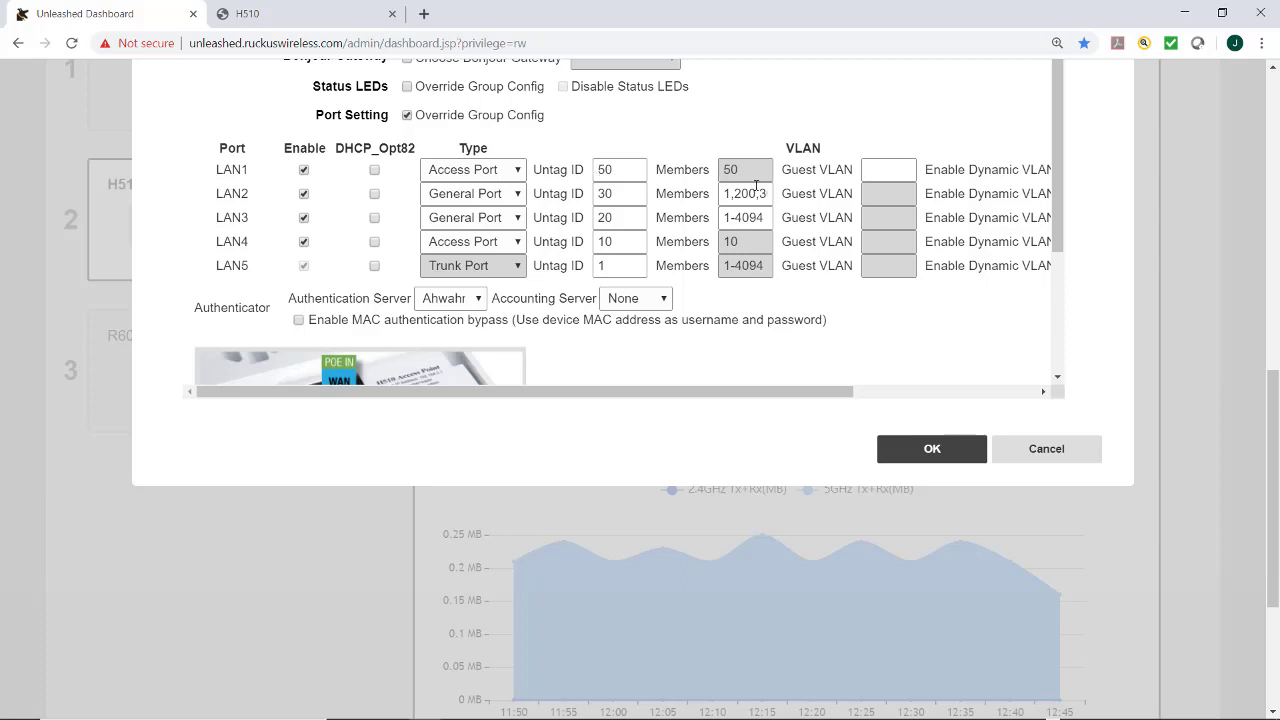
Enter Guest VLAN 50 for LAN1, check the 802.1X columns, and save with OK
click(887, 167)
text(50)
drag(809, 391, 928, 390)
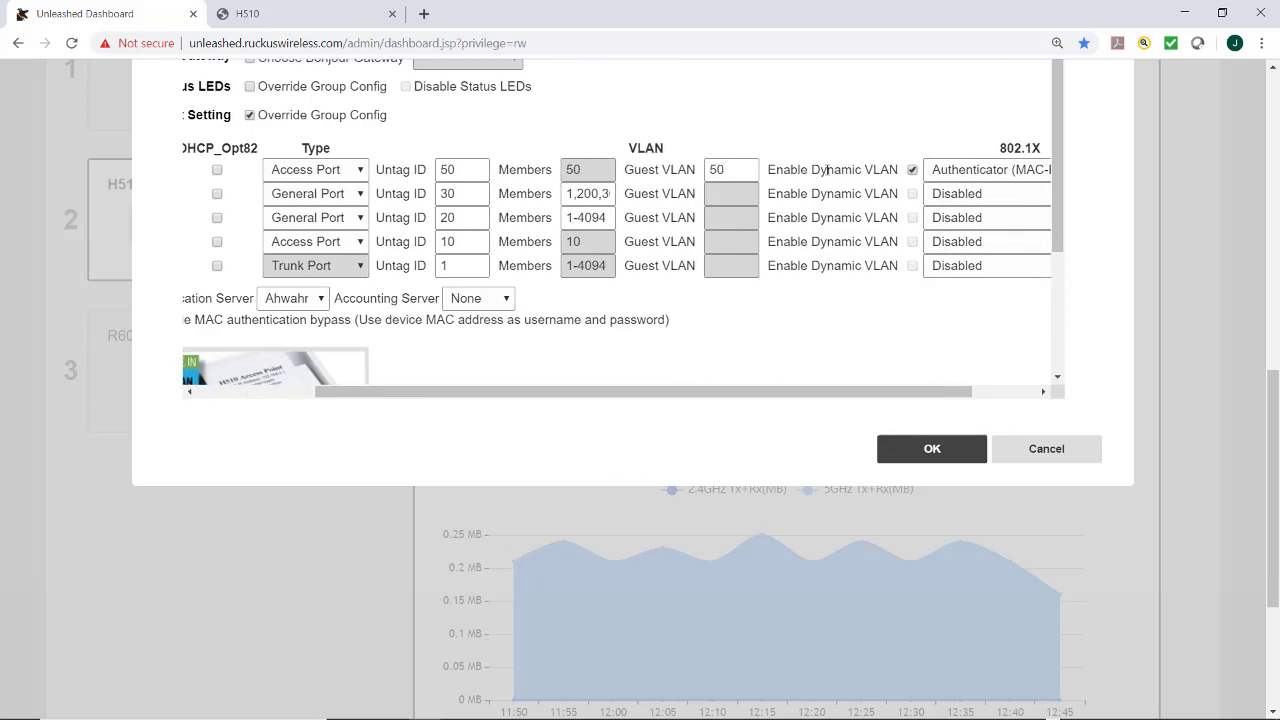
drag(908, 392, 973, 396)
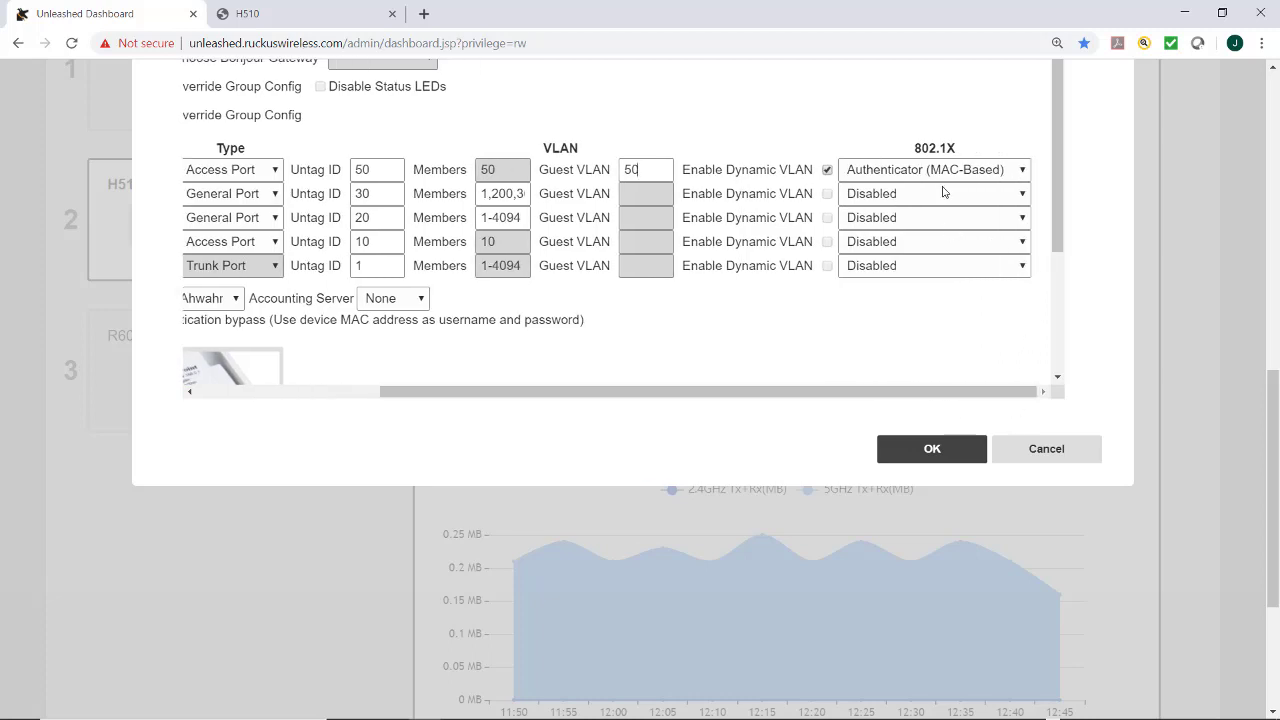
click(922, 450)
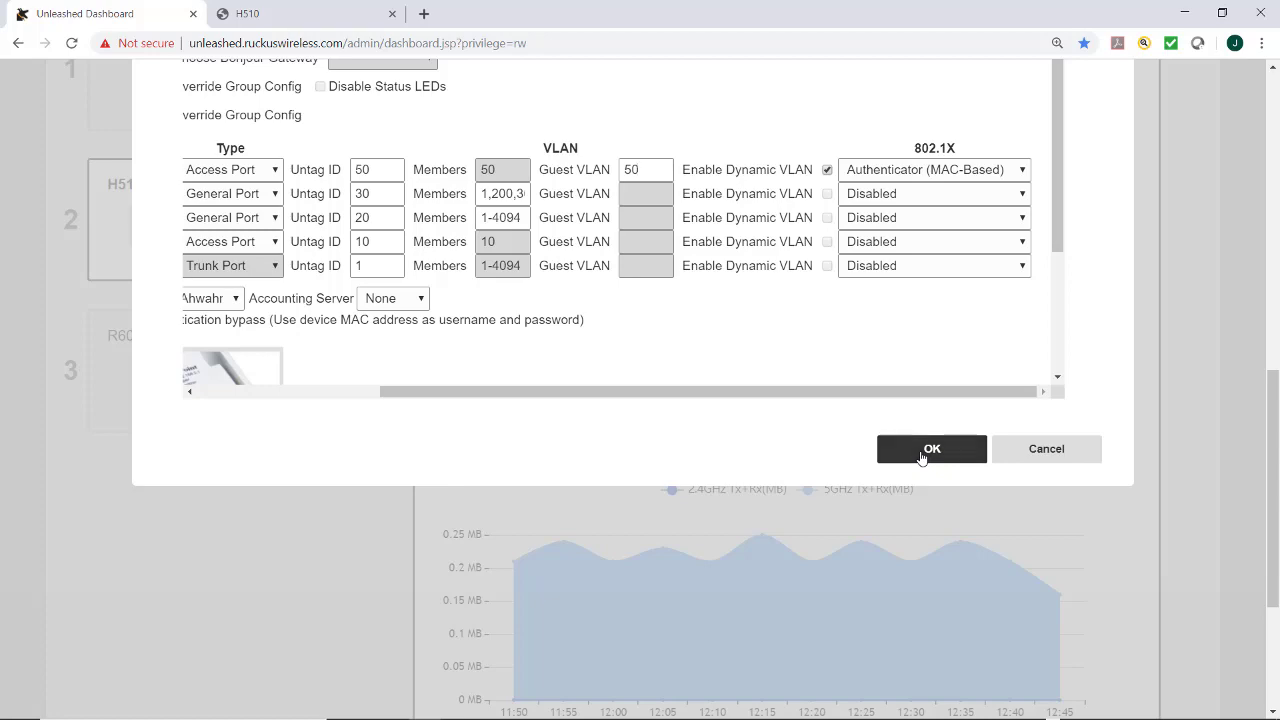
Collapse Access Points, expand Admin & Services, and select the Ahwahnee Radius AAA server entry
scroll(737, 414, up, 4)
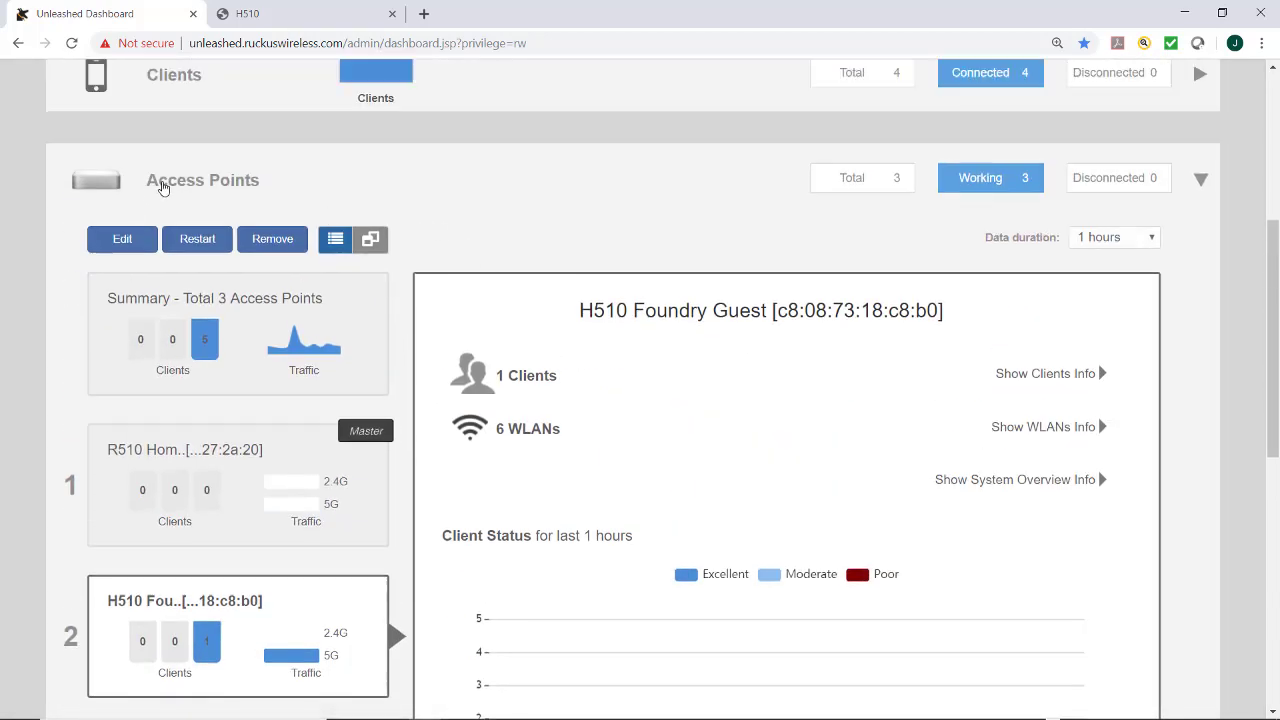
click(162, 183)
click(200, 614)
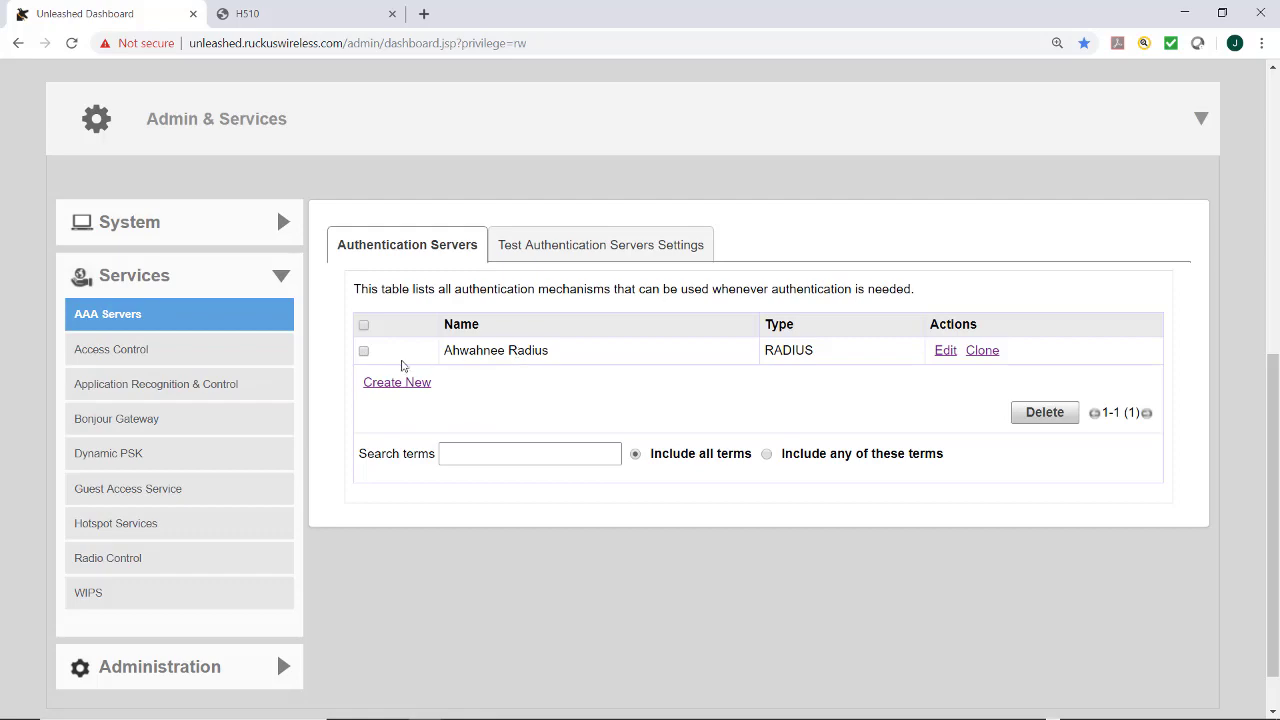
click(364, 351)
Inspect Ahwahnee Radius (RADIUS, PAP, 192.168.8.200, port 1812) and close it without changes
click(945, 351)
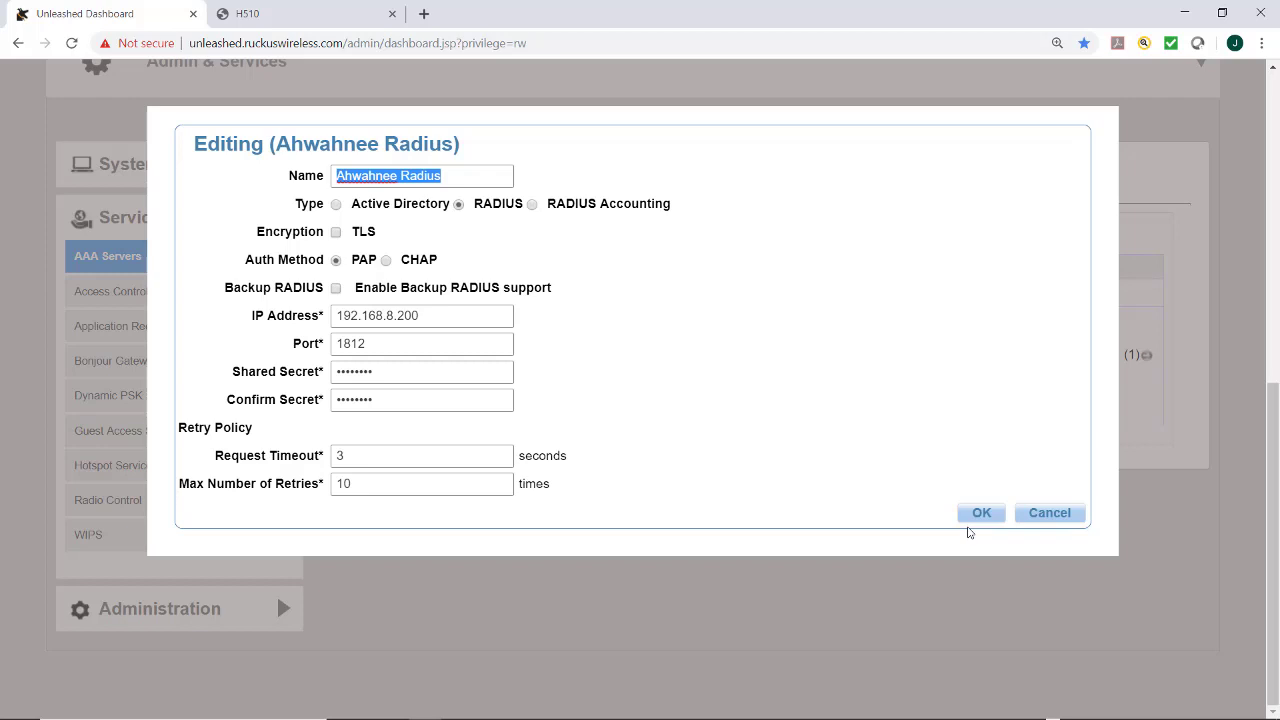
click(981, 513)
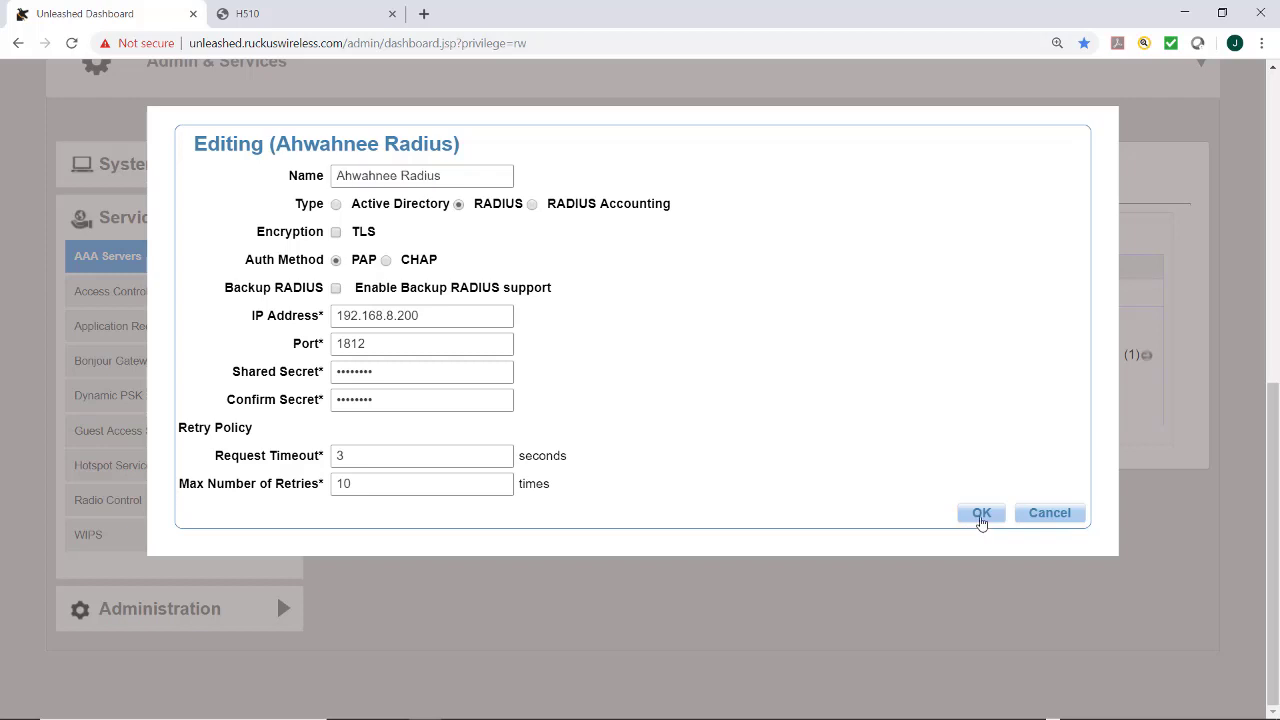